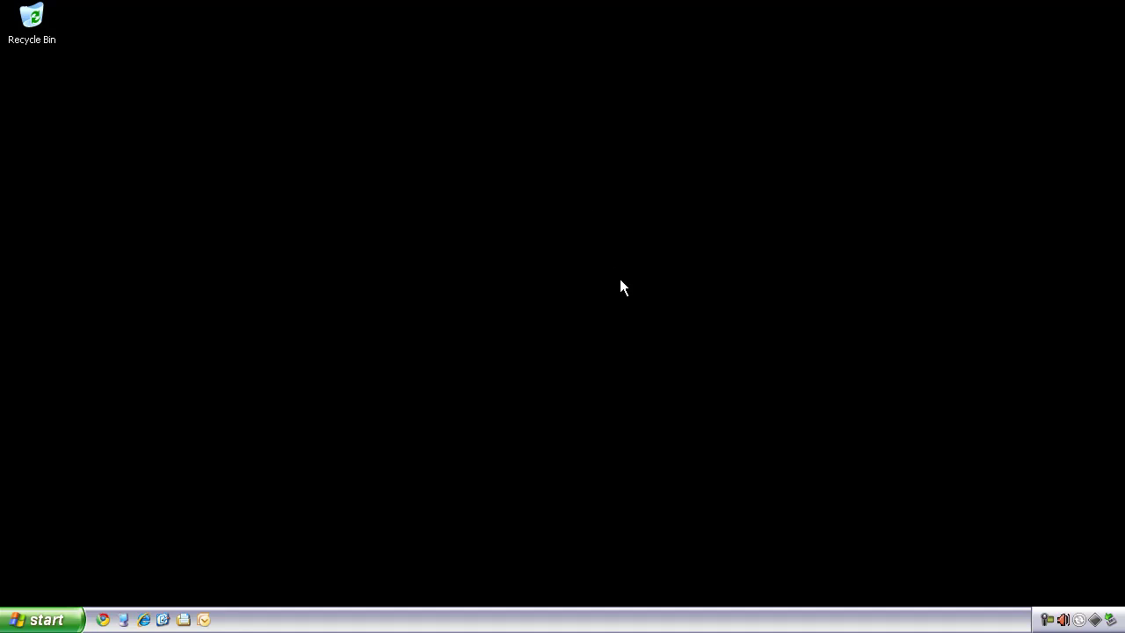
Step: Launch Internet Explorer from the Quick Launch bar, opening the Google homepage
left_click(144, 619)
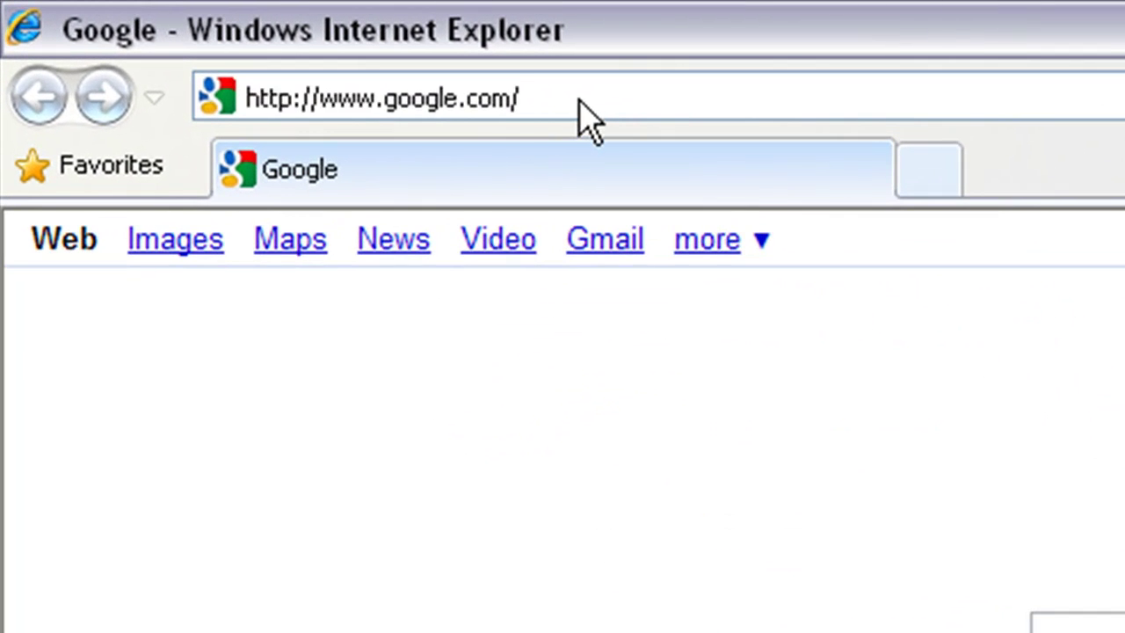
Step: Enter 'irfanview' in the address bar and follow the homepage link to the IrfanView 4.23 download
left_click(579, 99)
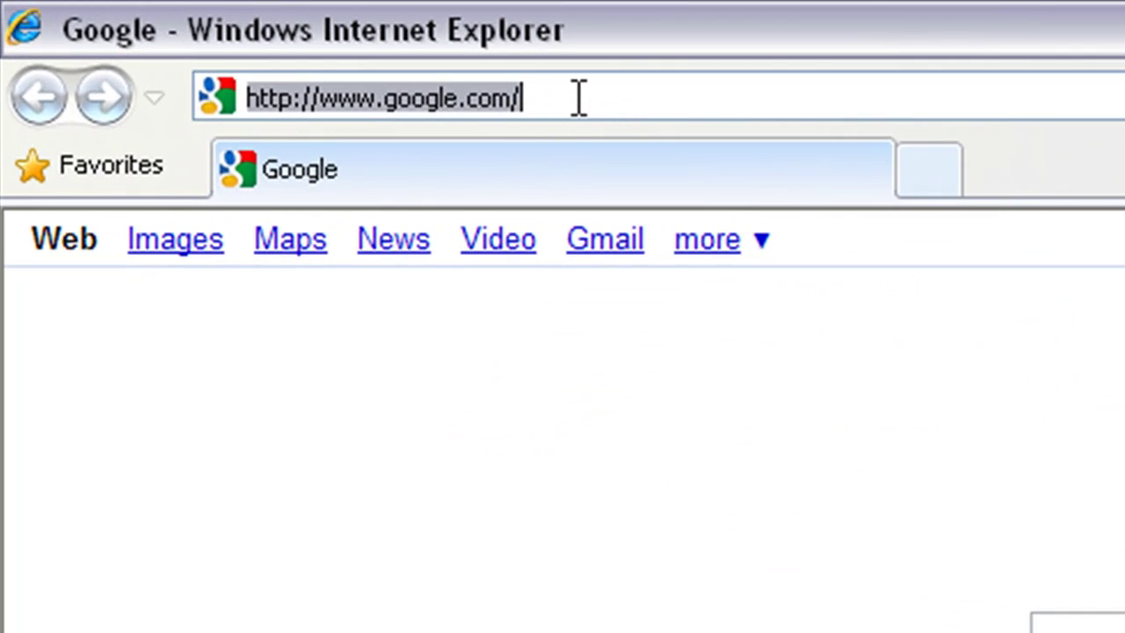
type("irfanview")
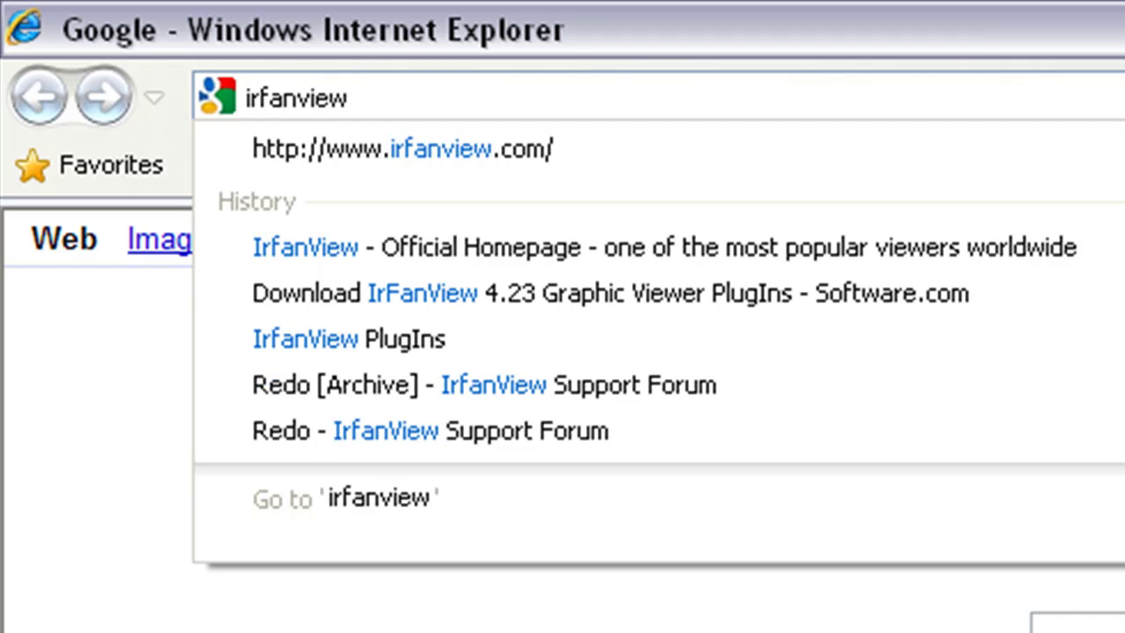
key("Return")
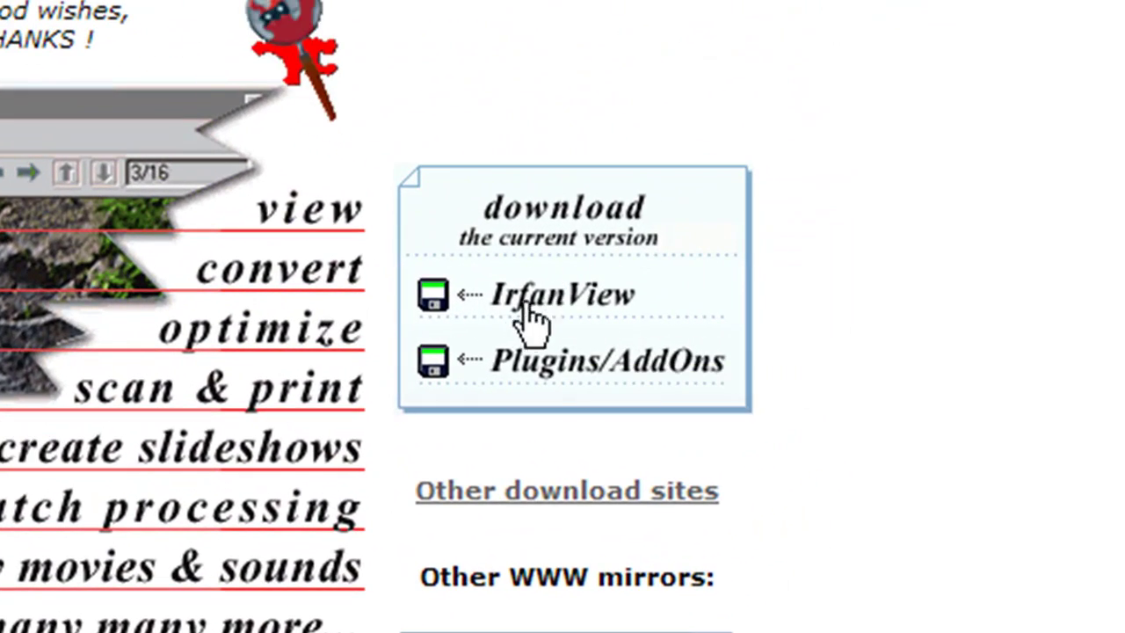
left_click(559, 303)
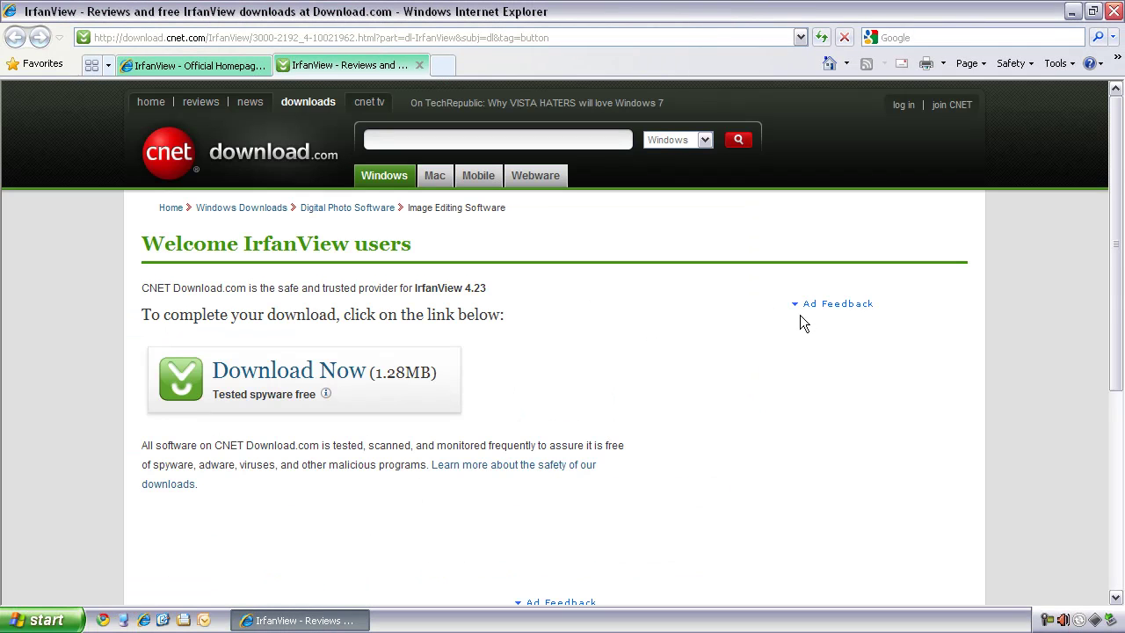
Step: Download iview423_setup.exe from Download.com, allowing the blocked file and running it past both warnings
left_click(297, 376)
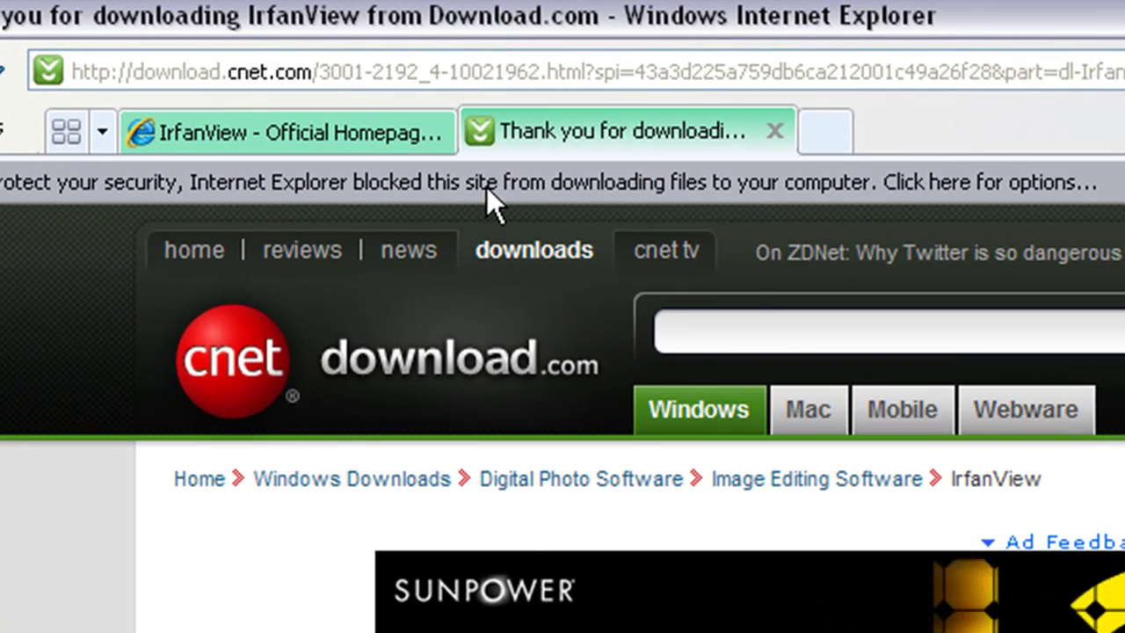
left_click(486, 186)
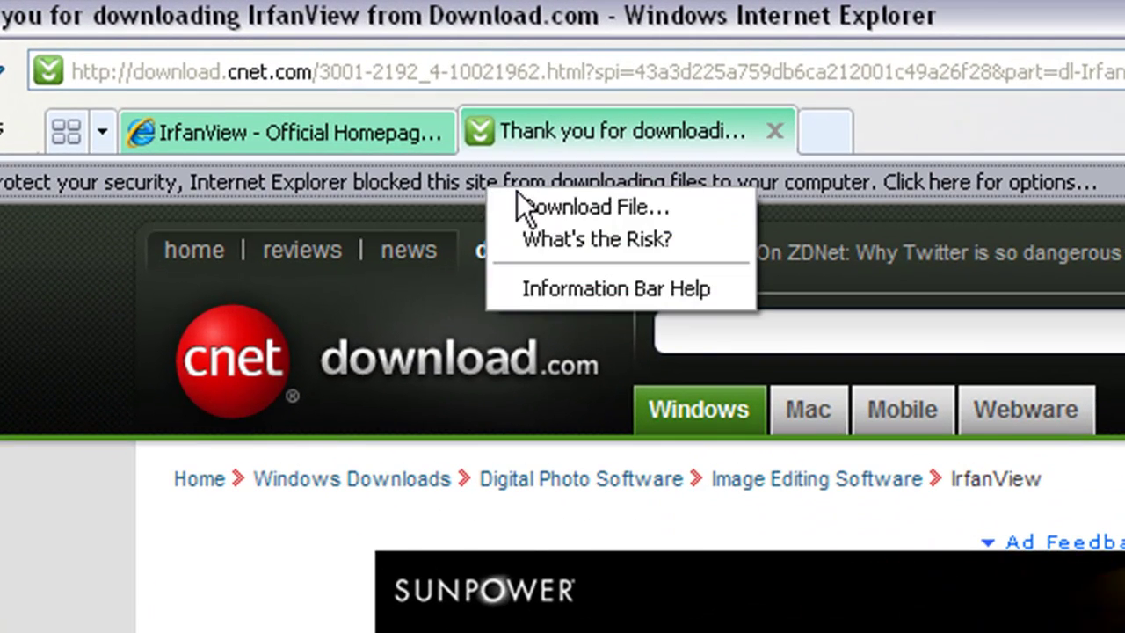
left_click(527, 205)
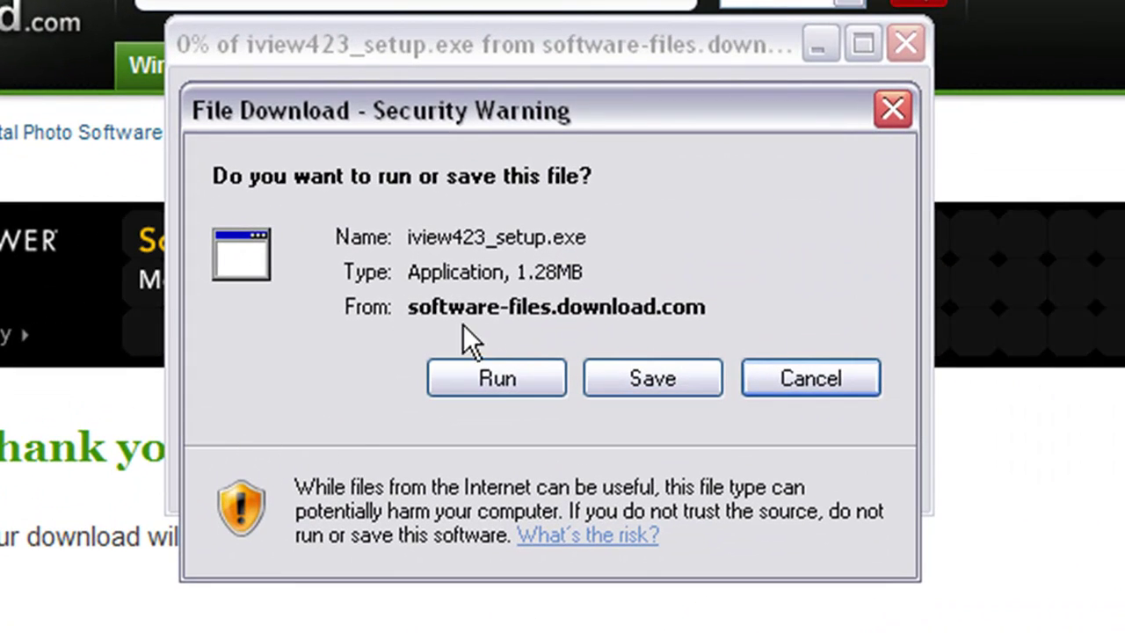
left_click(500, 375)
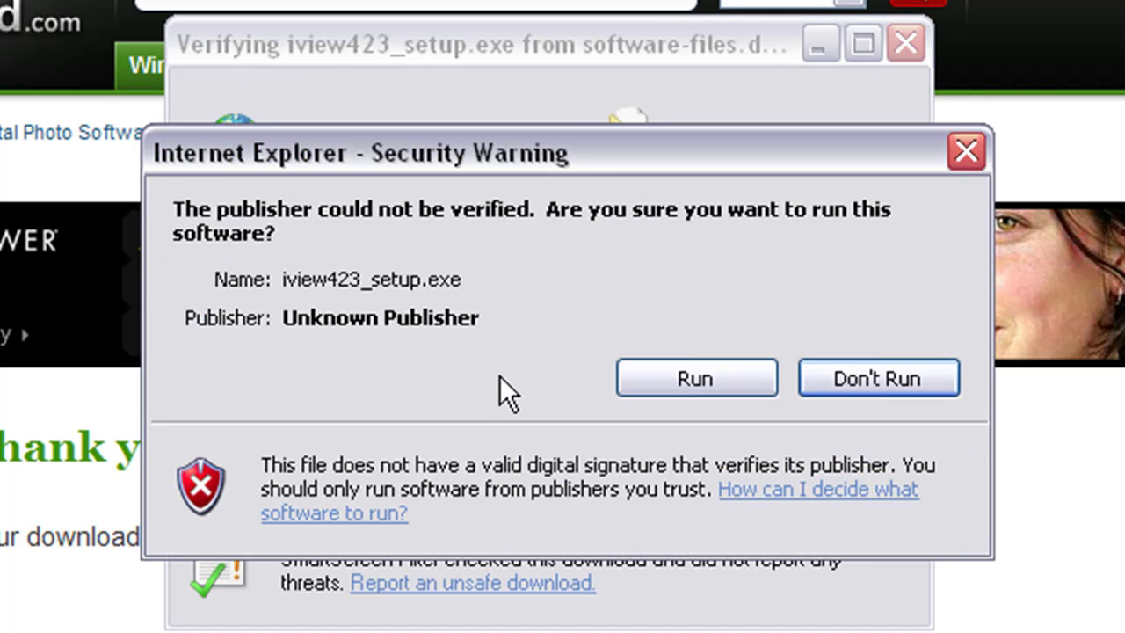
left_click(703, 379)
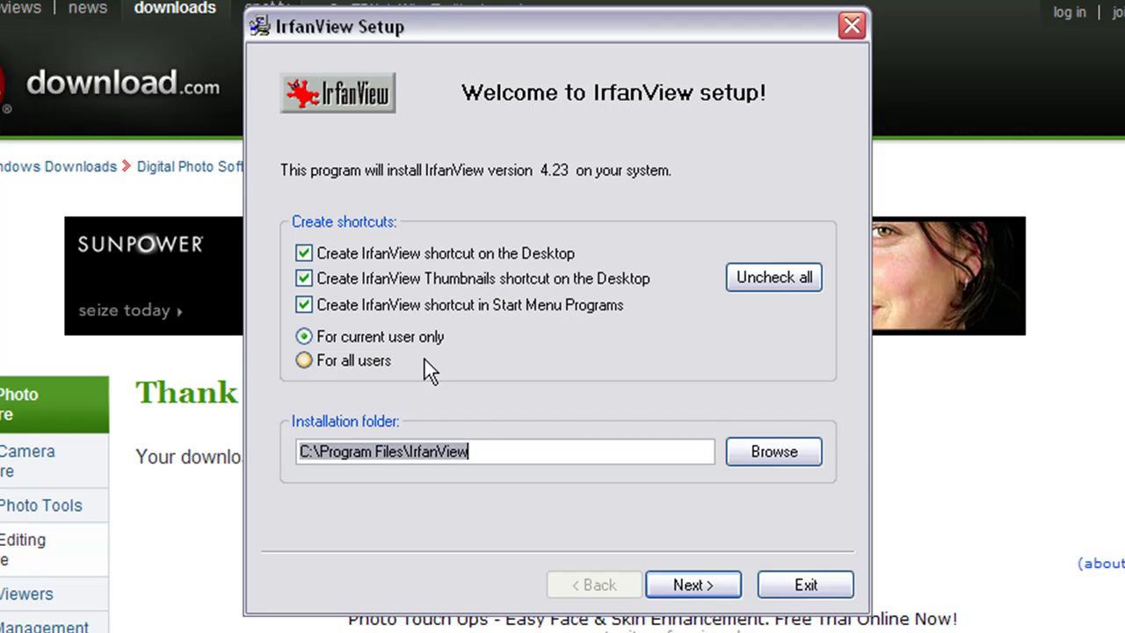
Step: Install IrfanView 4.23 to C:\Program Files\IrfanView without Google Desktop Search and without launching it
left_click(706, 592)
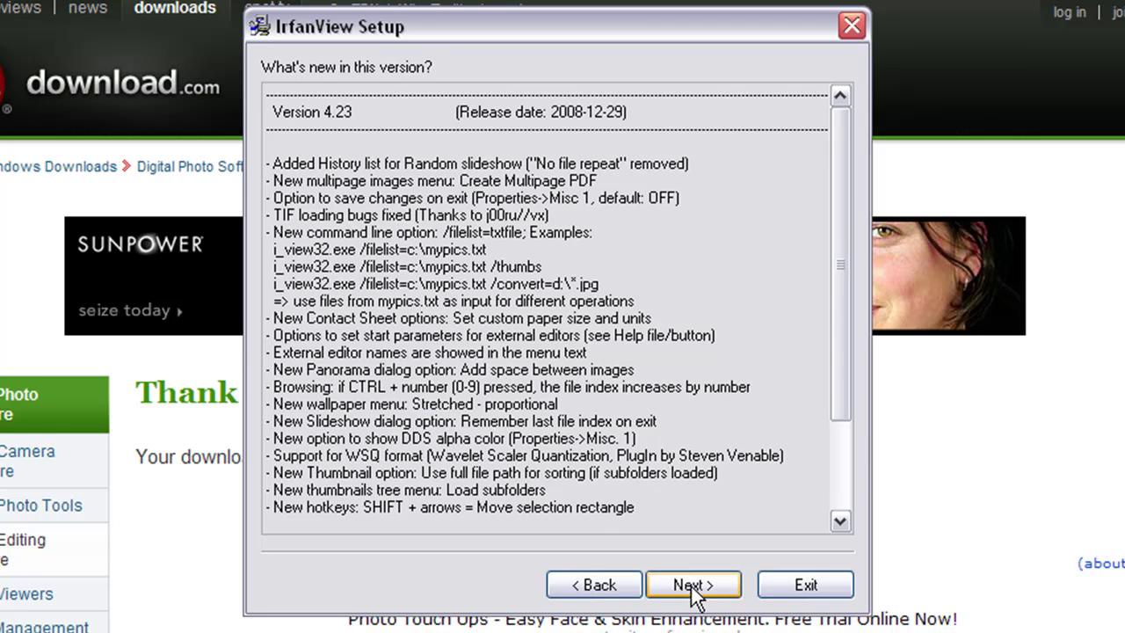
left_click(696, 587)
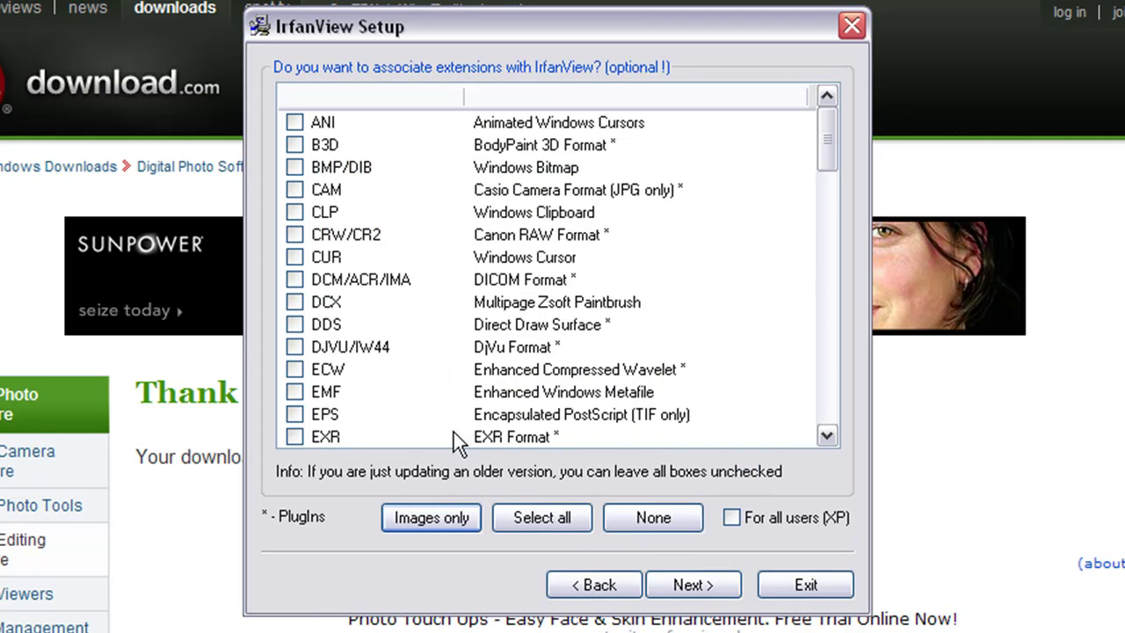
left_click(686, 589)
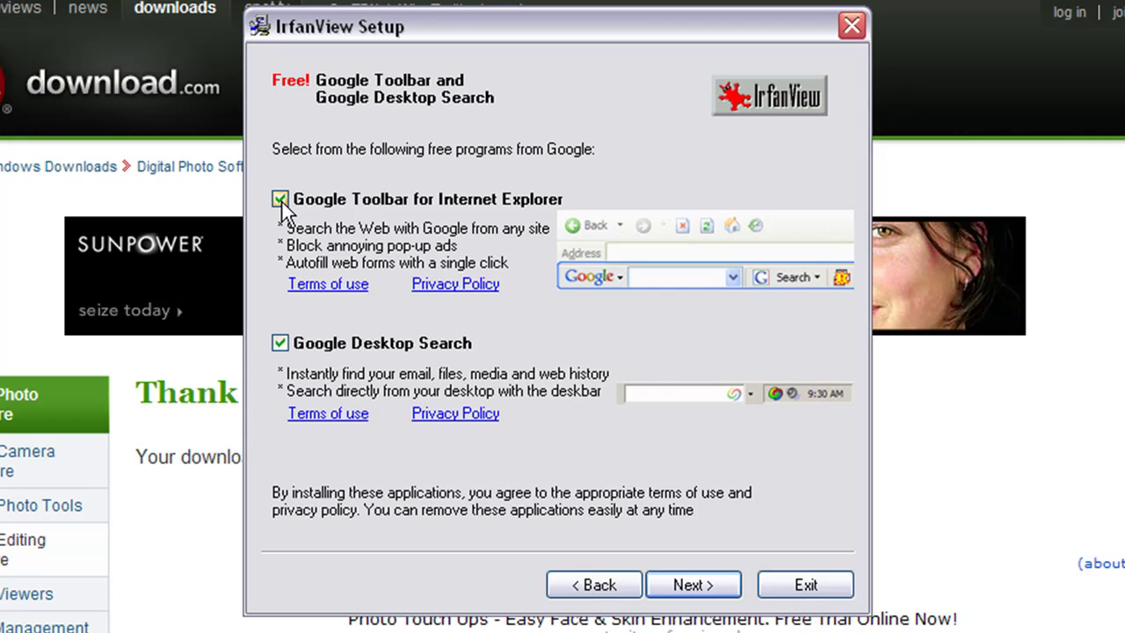
left_click(281, 344)
left_click(684, 585)
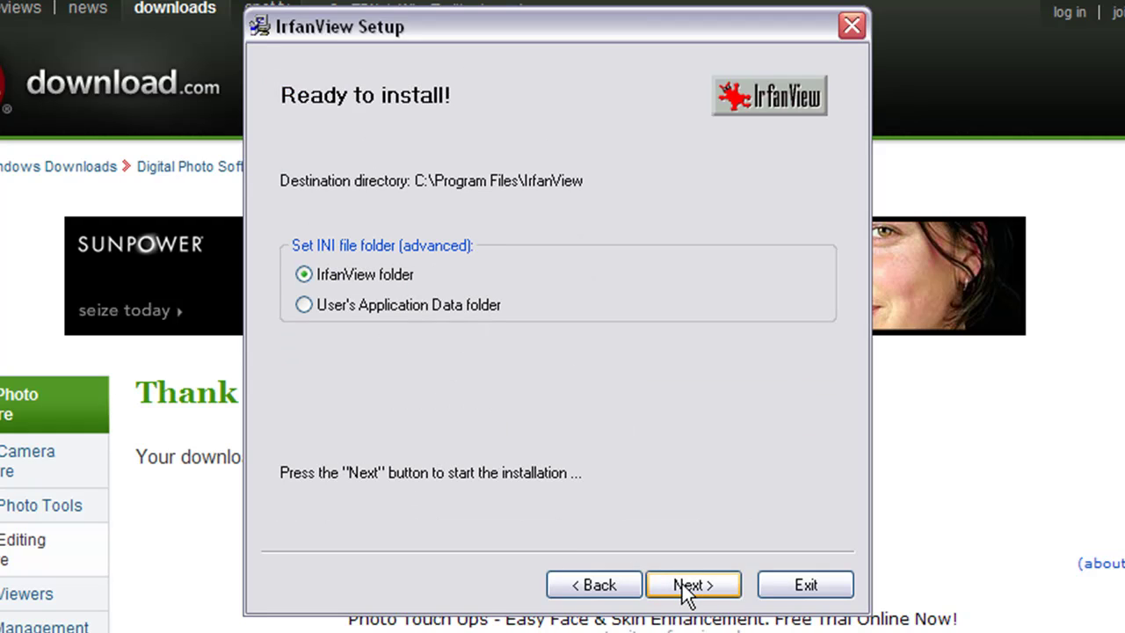
left_click(687, 586)
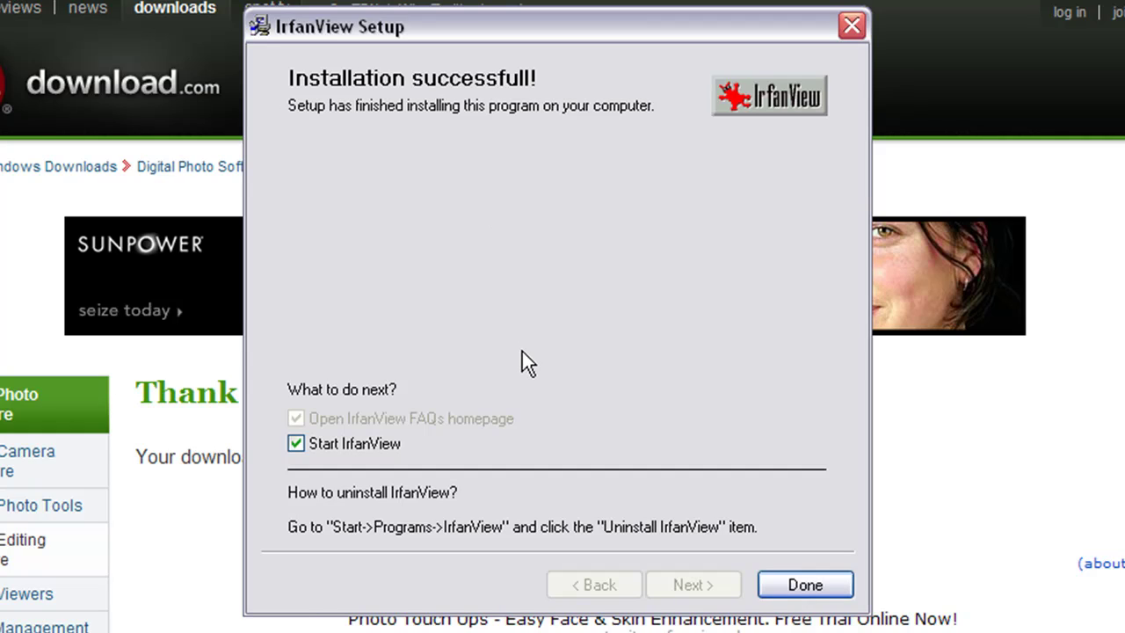
left_click(296, 445)
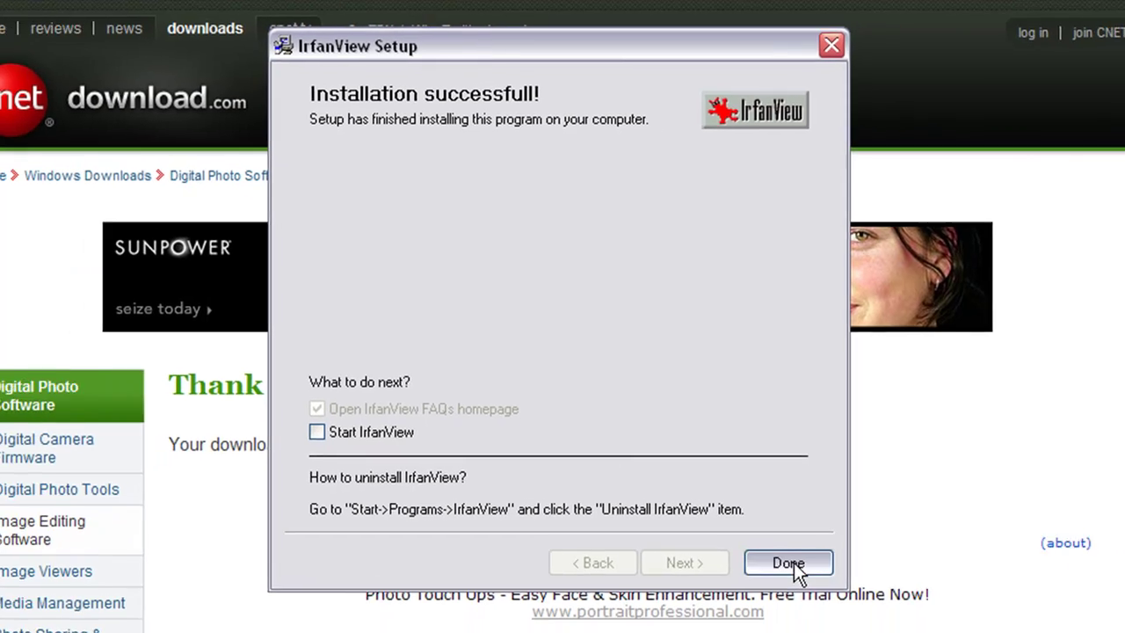
Step: Finish setup, then return to the IrfanView homepage tab and follow the Plugins/AddOns download link
left_click(805, 584)
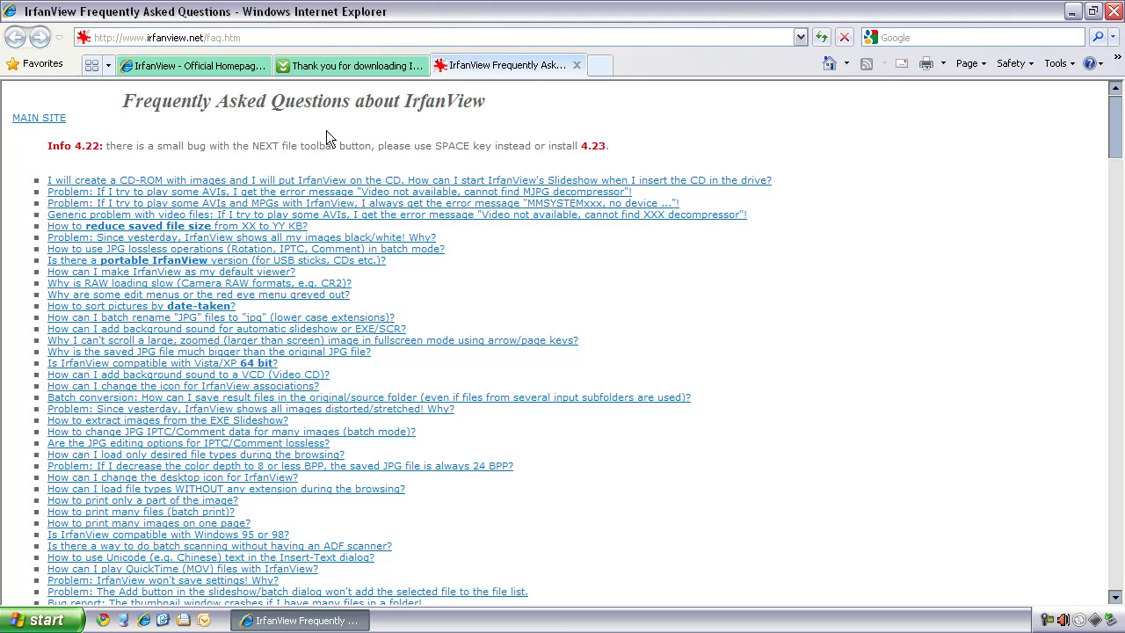
left_click(176, 69)
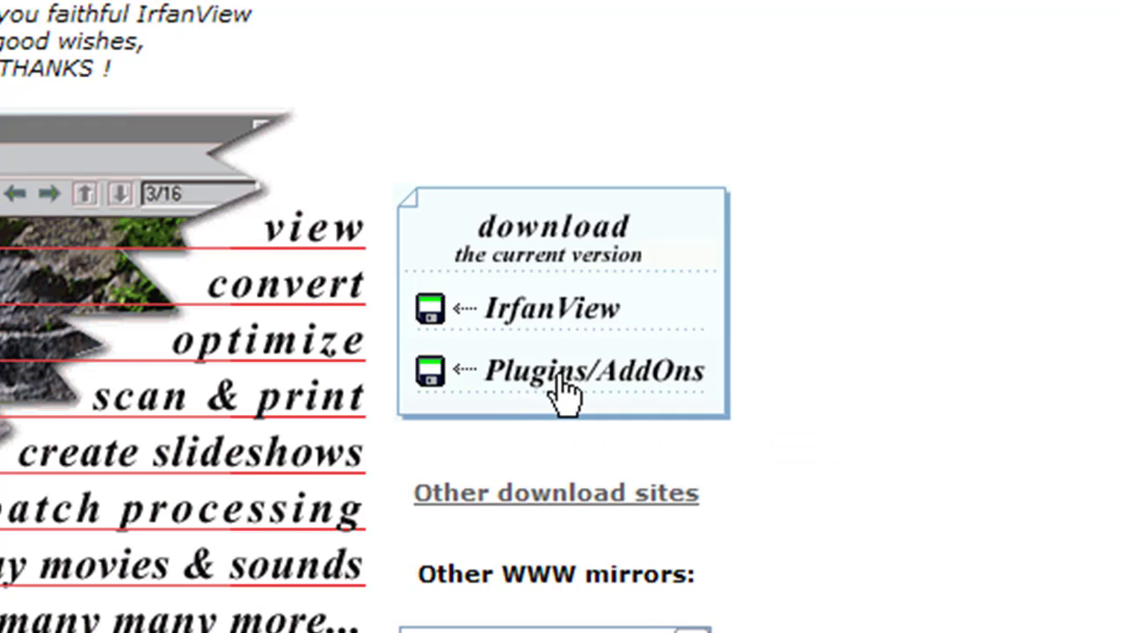
left_click(562, 374)
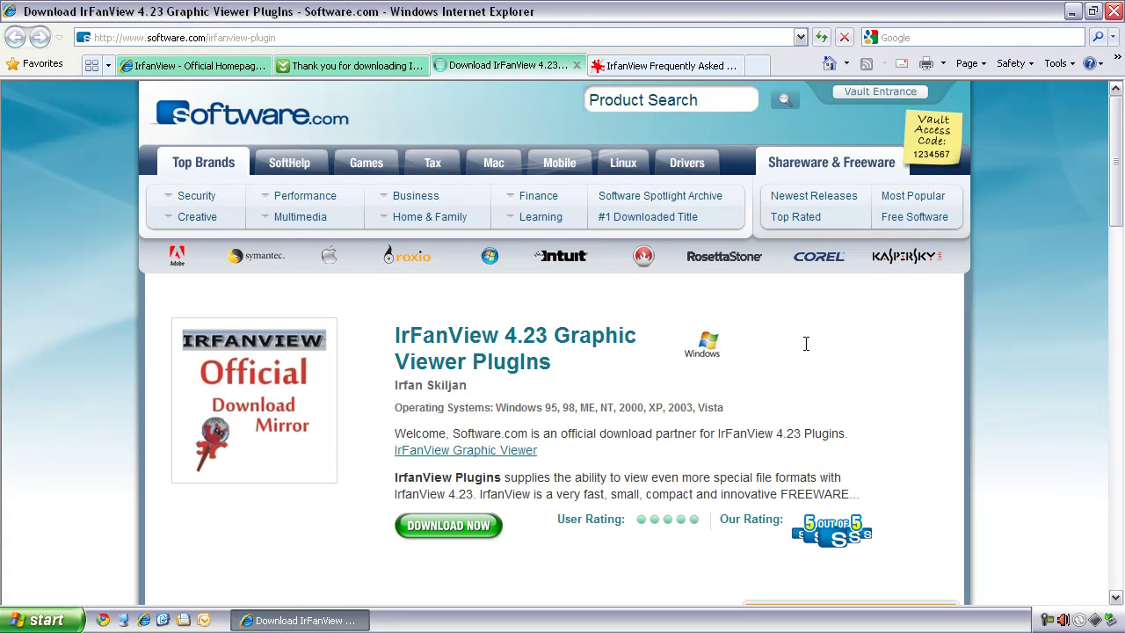
Step: Download and run the IrfanView 4.23 PlugIns installer, installing into C:\Program Files\IrfanView
left_click(464, 529)
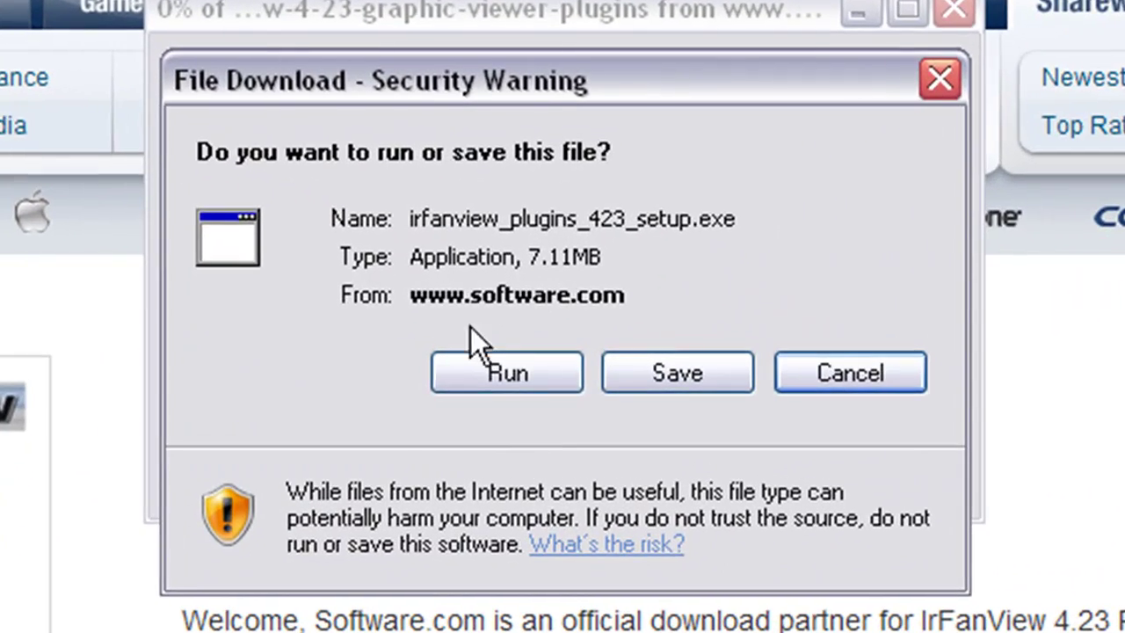
left_click(515, 372)
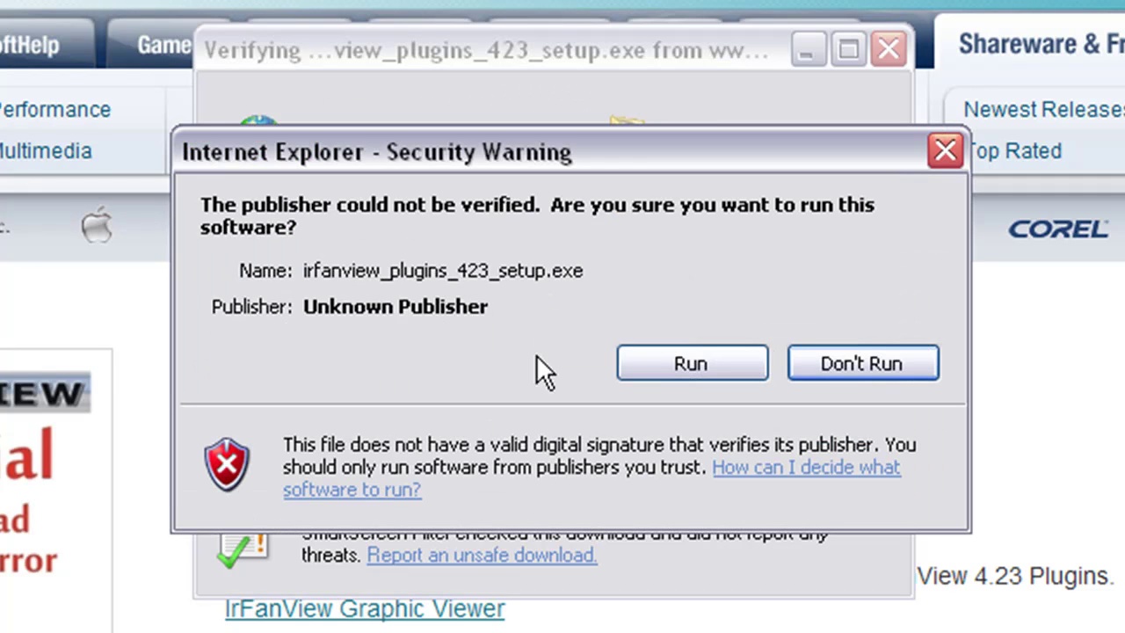
left_click(690, 363)
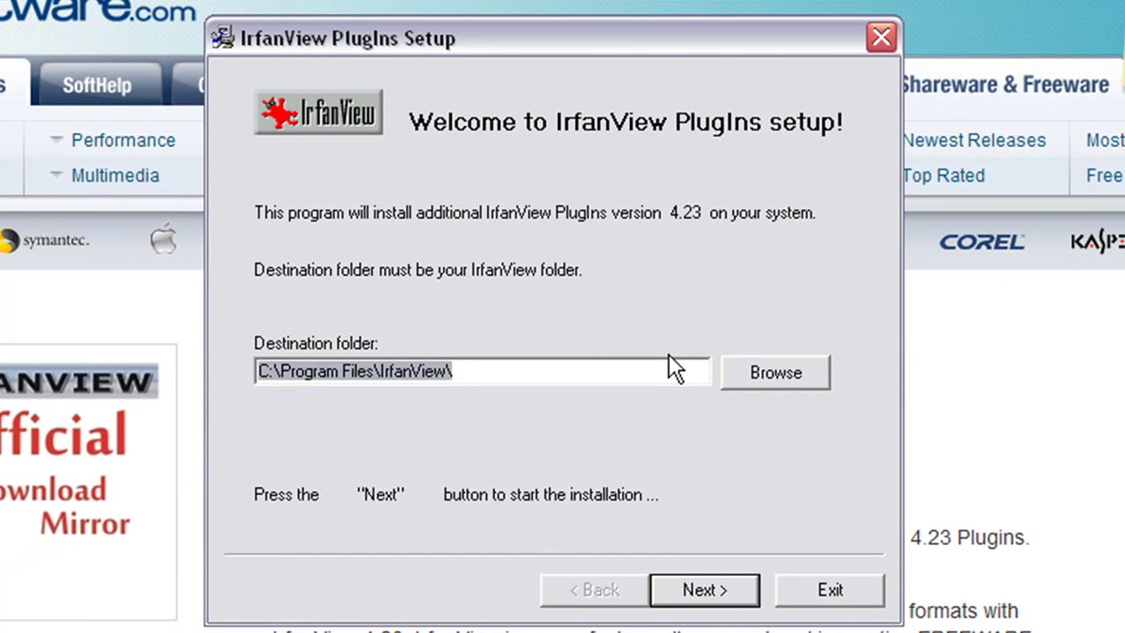
left_click(708, 591)
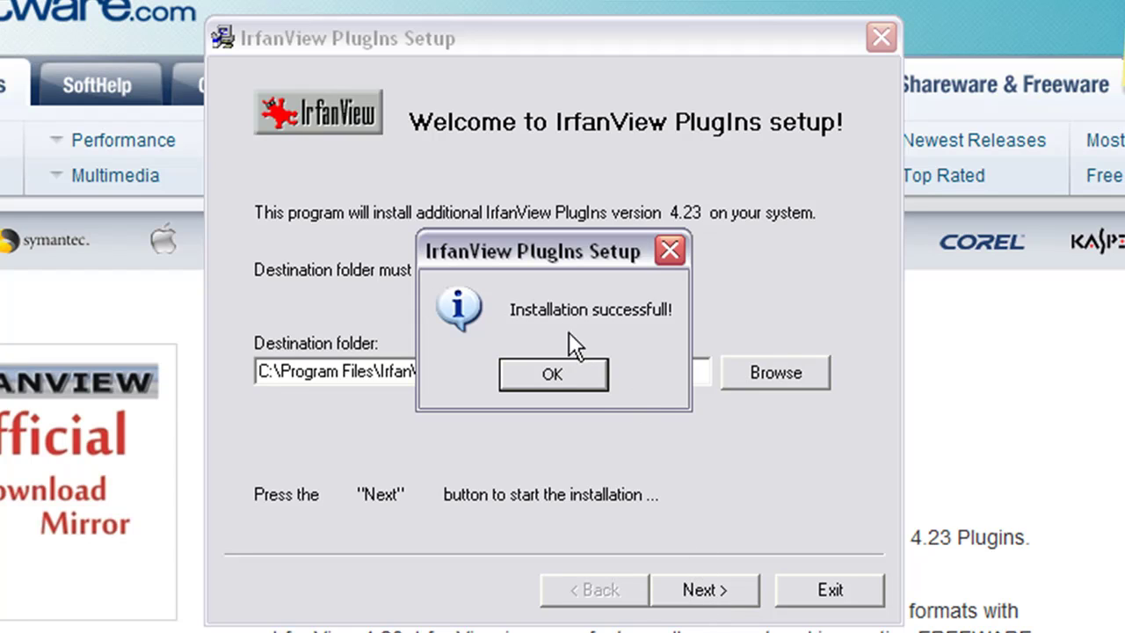
left_click(553, 374)
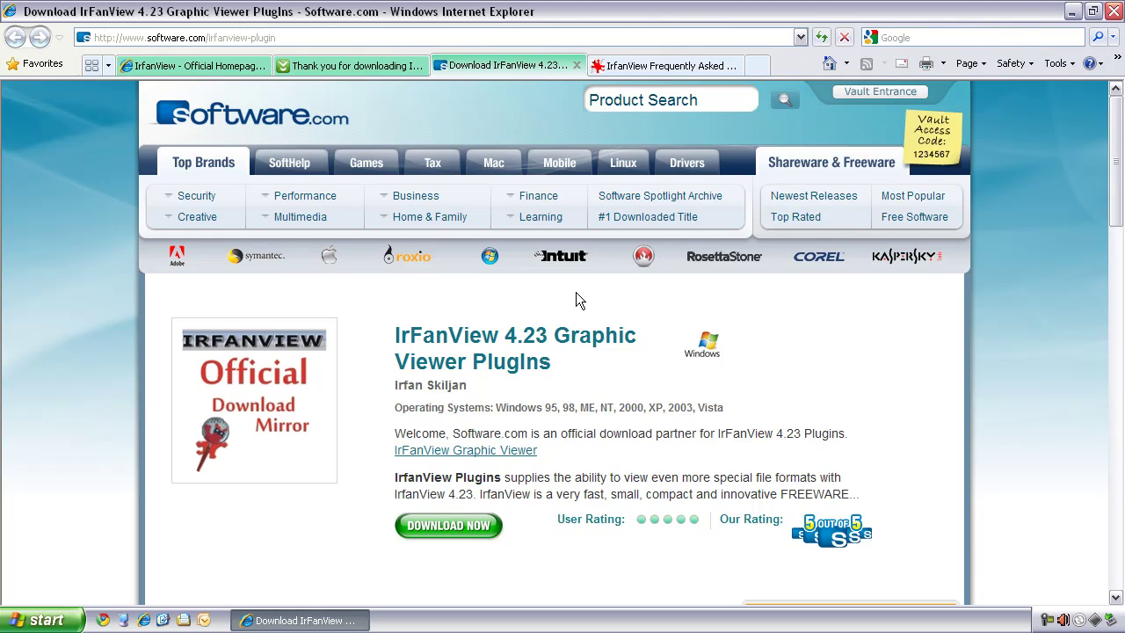
Step: Close Internet Explorer and open My Pictures from the Start menu's Documents list
left_click(1113, 11)
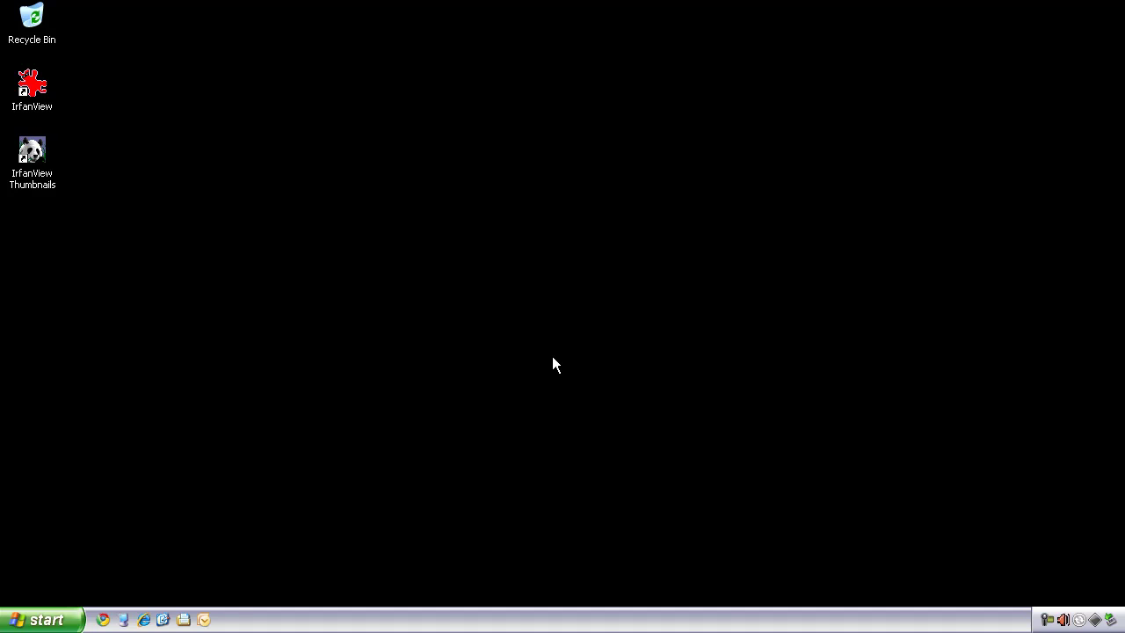
left_click(40, 620)
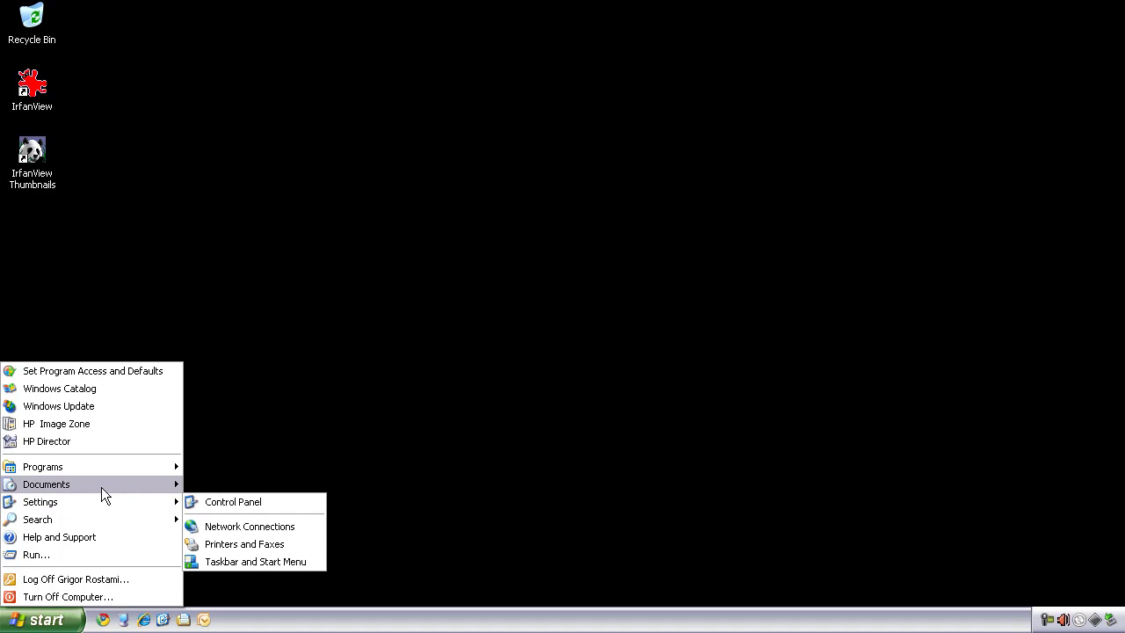
mouse_move(102, 486)
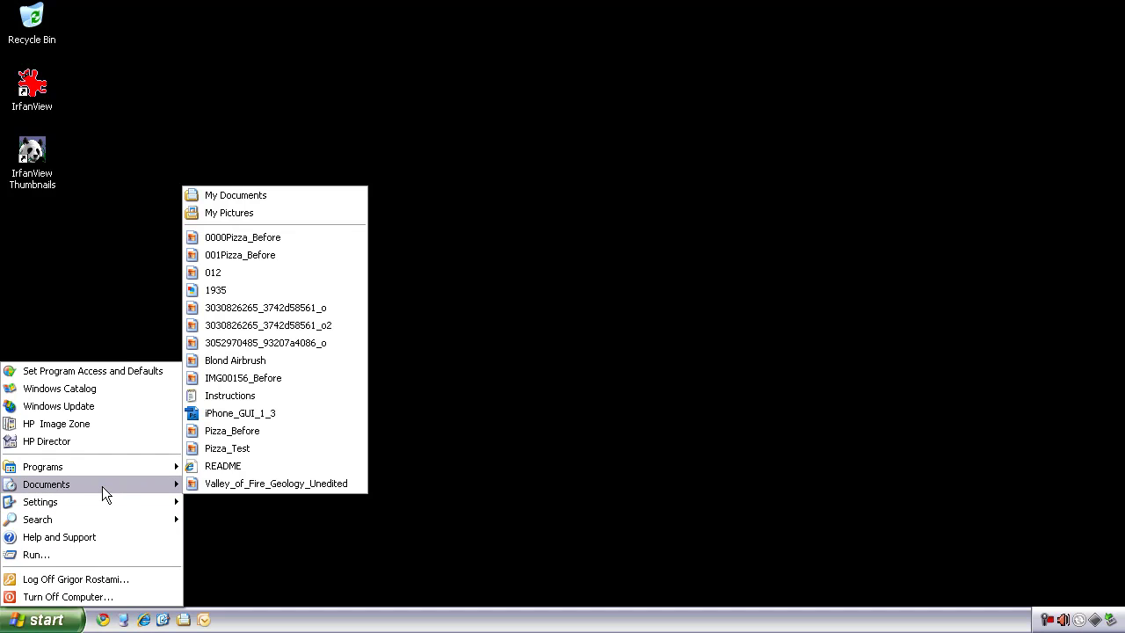
left_click(231, 215)
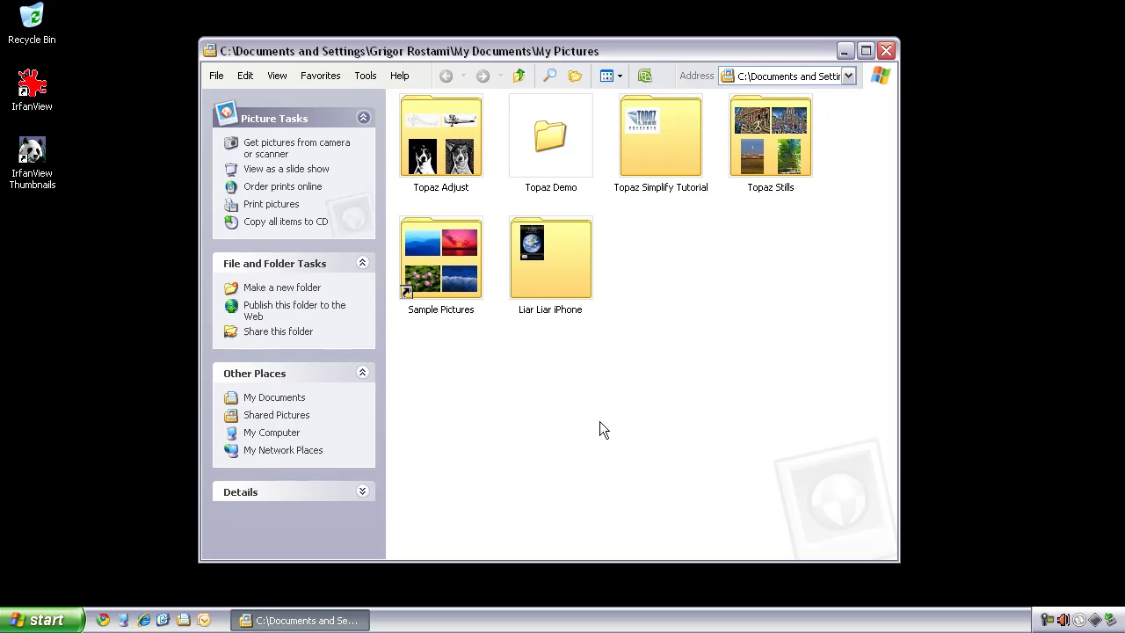
Step: Open the Topaz Stills folder full-screen and open 0000Pizza_Before.jpg in IrfanView
double_click(761, 152)
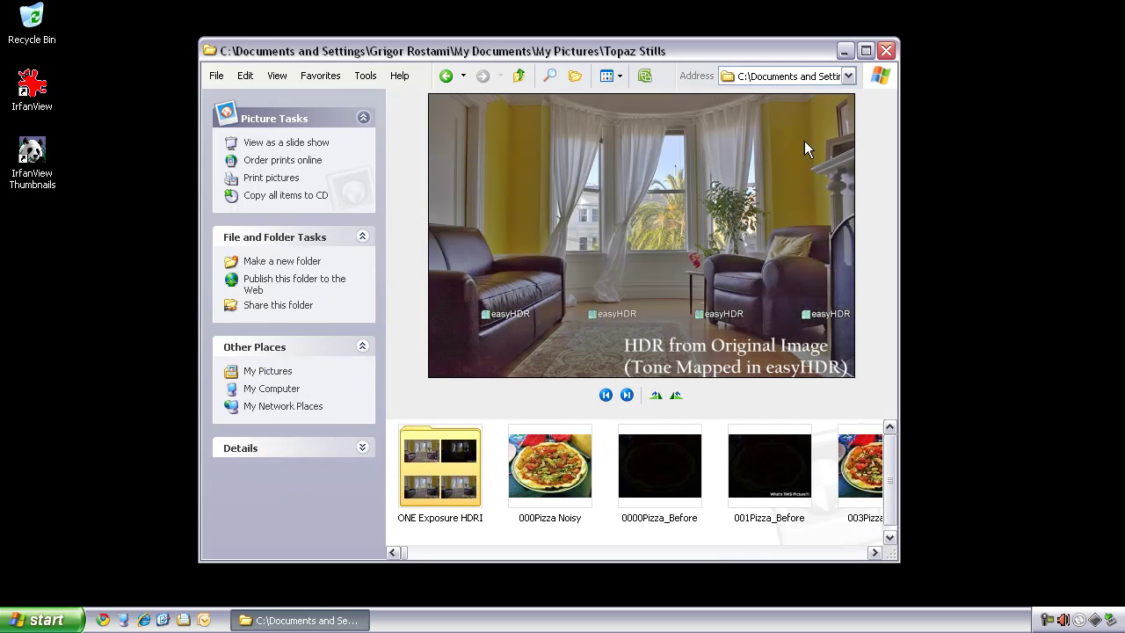
left_click(865, 51)
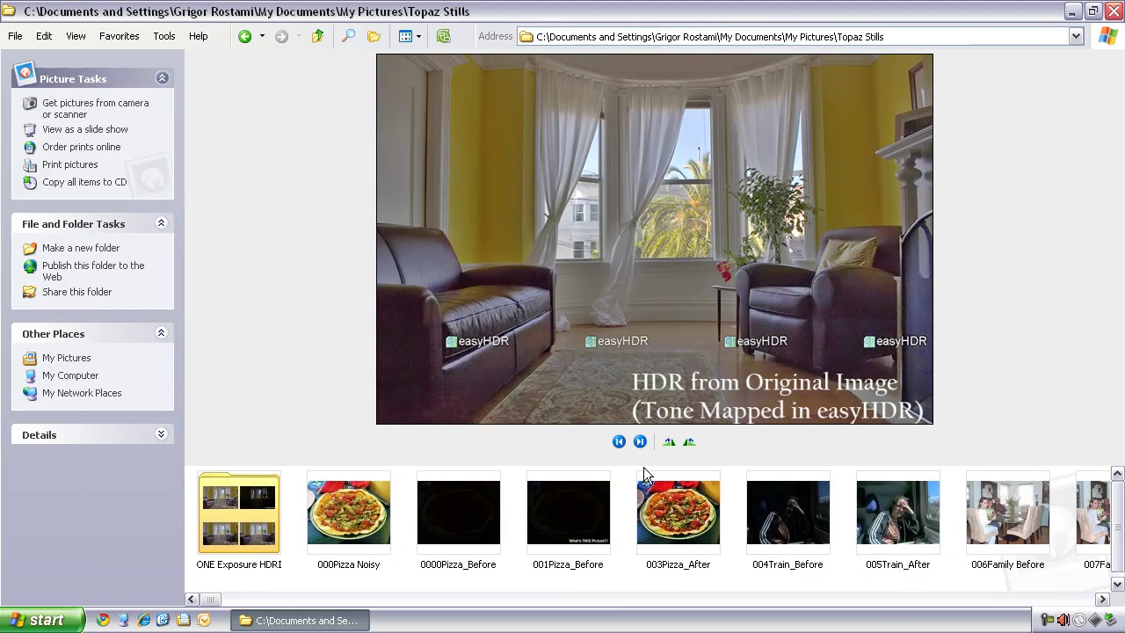
left_click(473, 521)
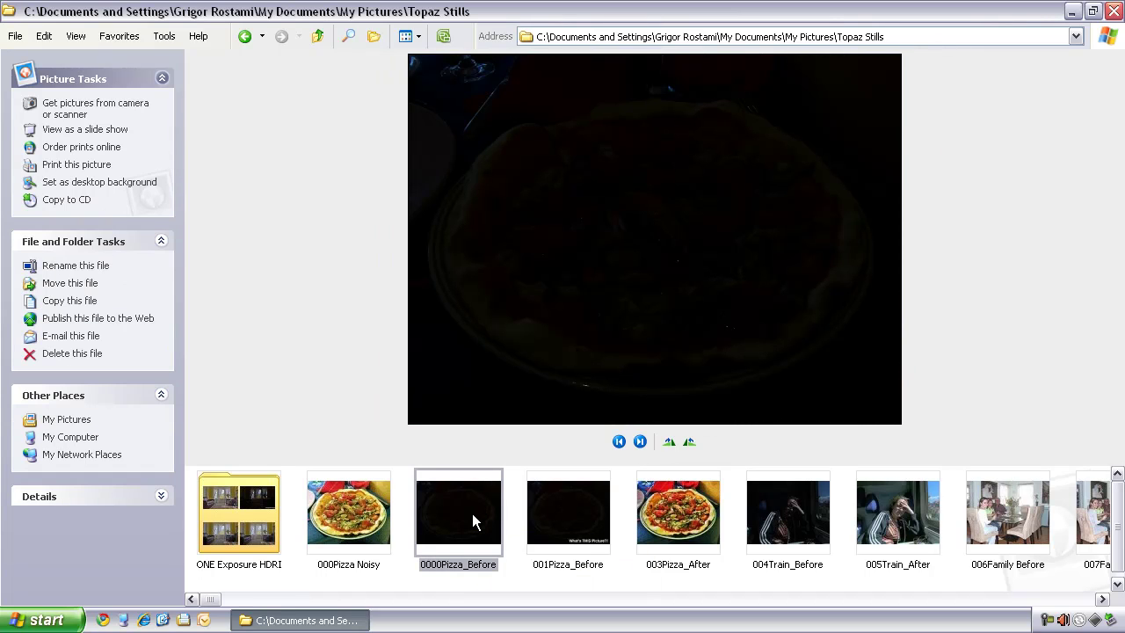
double_click(472, 521)
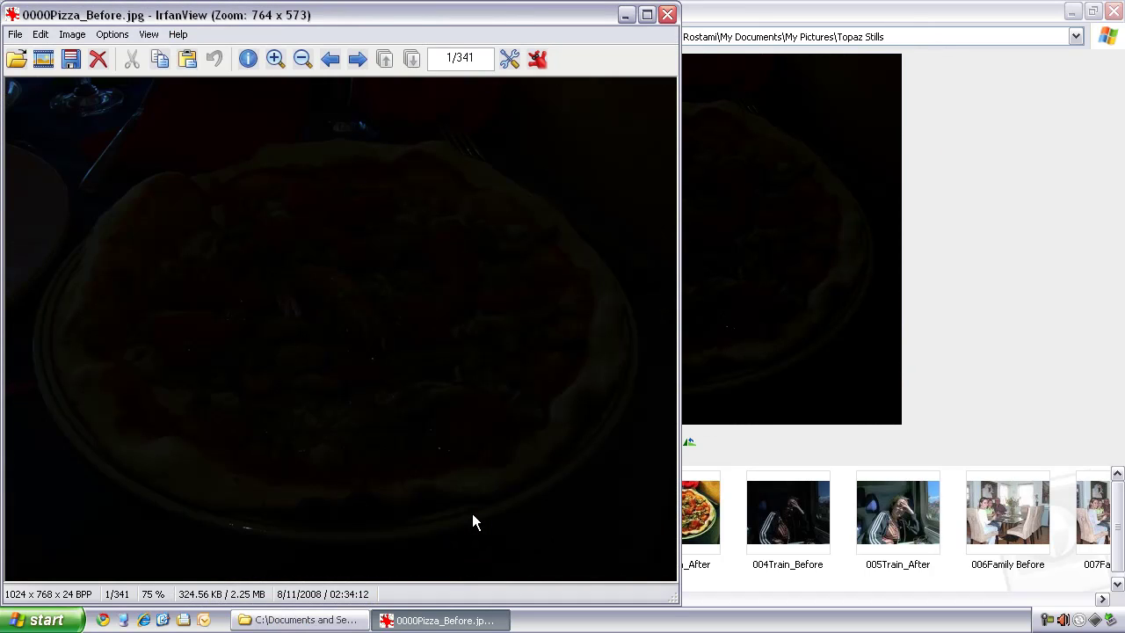
Step: Maximize and close IrfanView, then reopen 0000Pizza_Before from the Topaz Stills folder
left_click(646, 15)
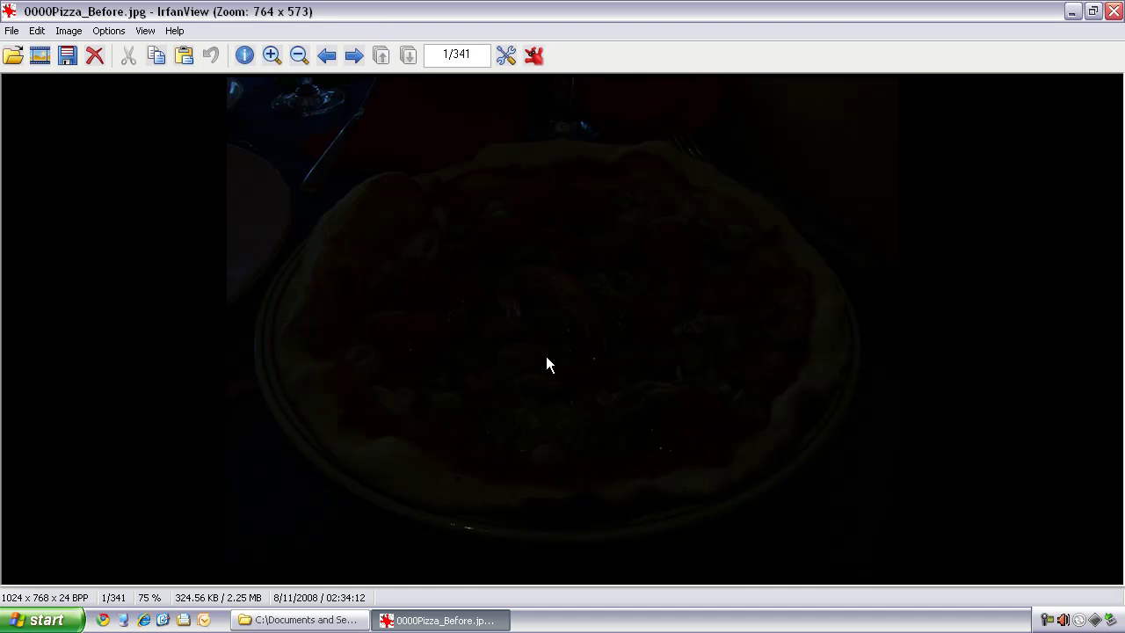
left_click(1113, 10)
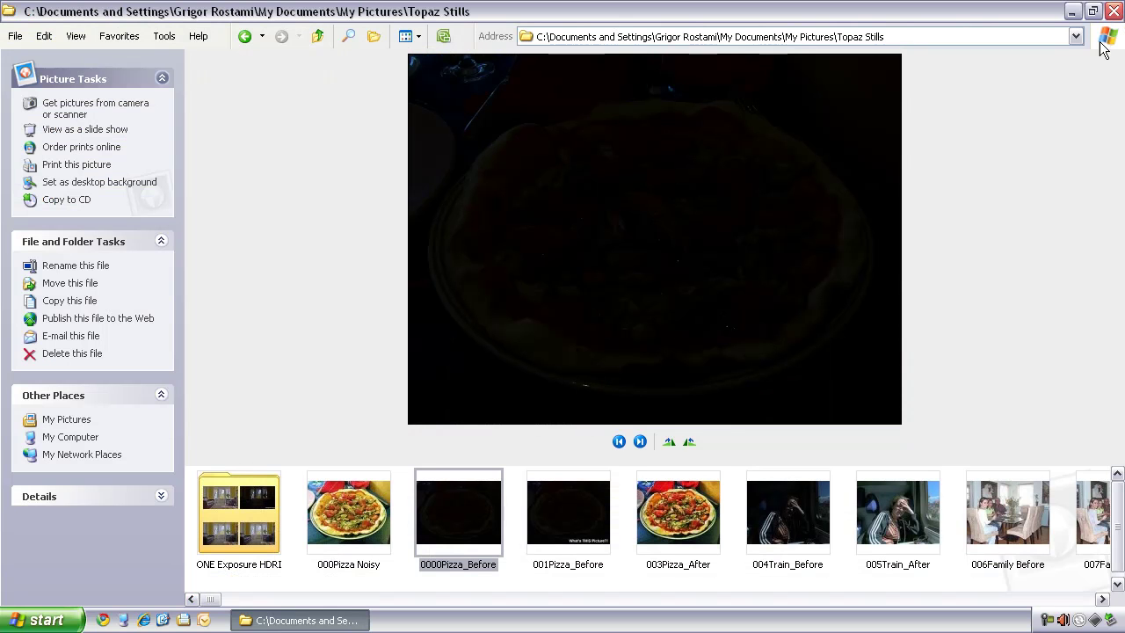
double_click(465, 519)
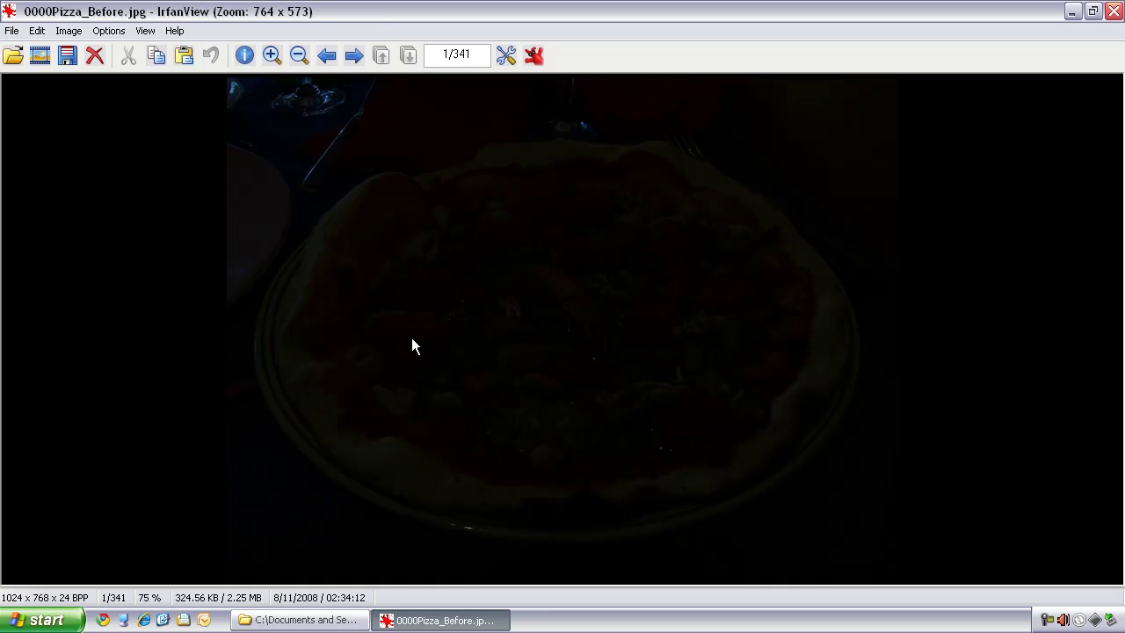
Step: Open Image > Effects > Adobe 8BF filters to list the four Topaz plugins, including Topaz Adjust 3
left_click(68, 30)
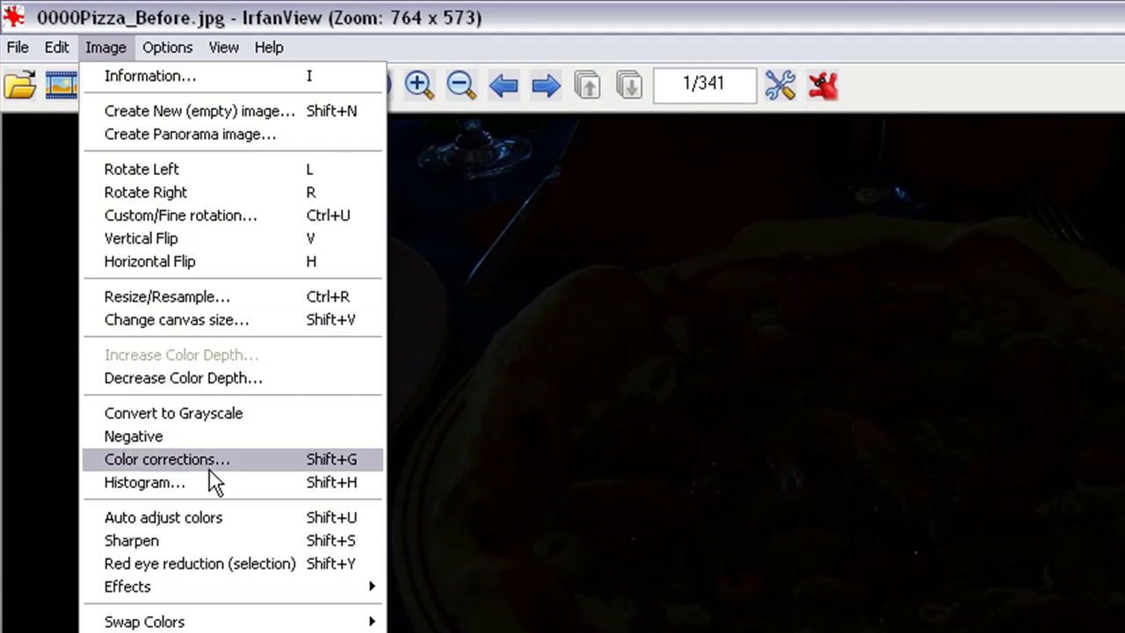
mouse_move(216, 588)
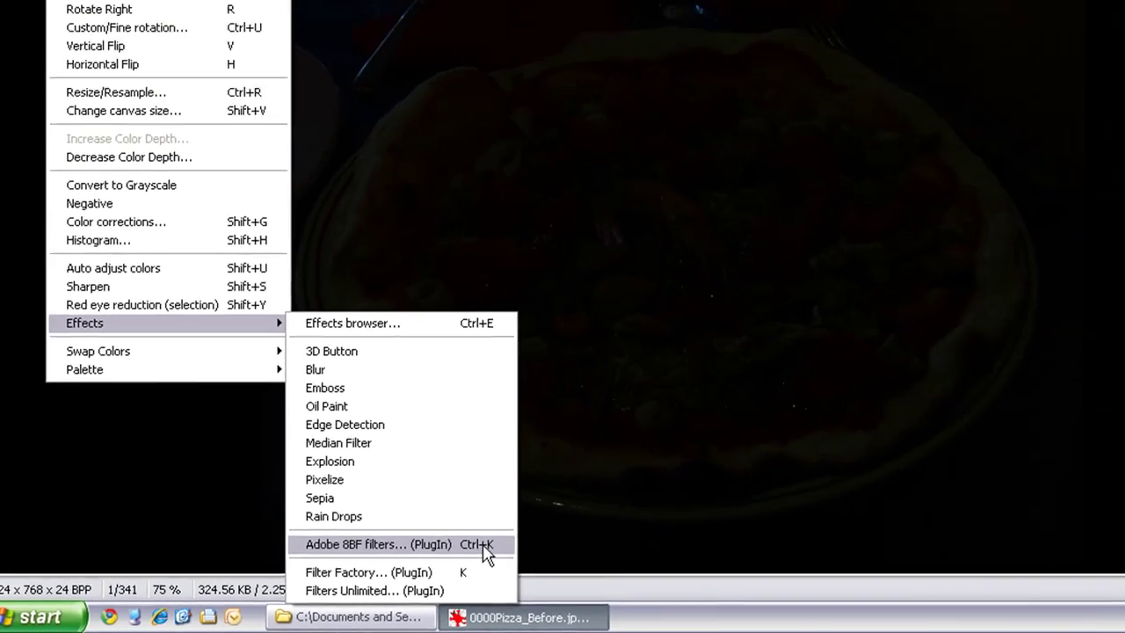
left_click(483, 545)
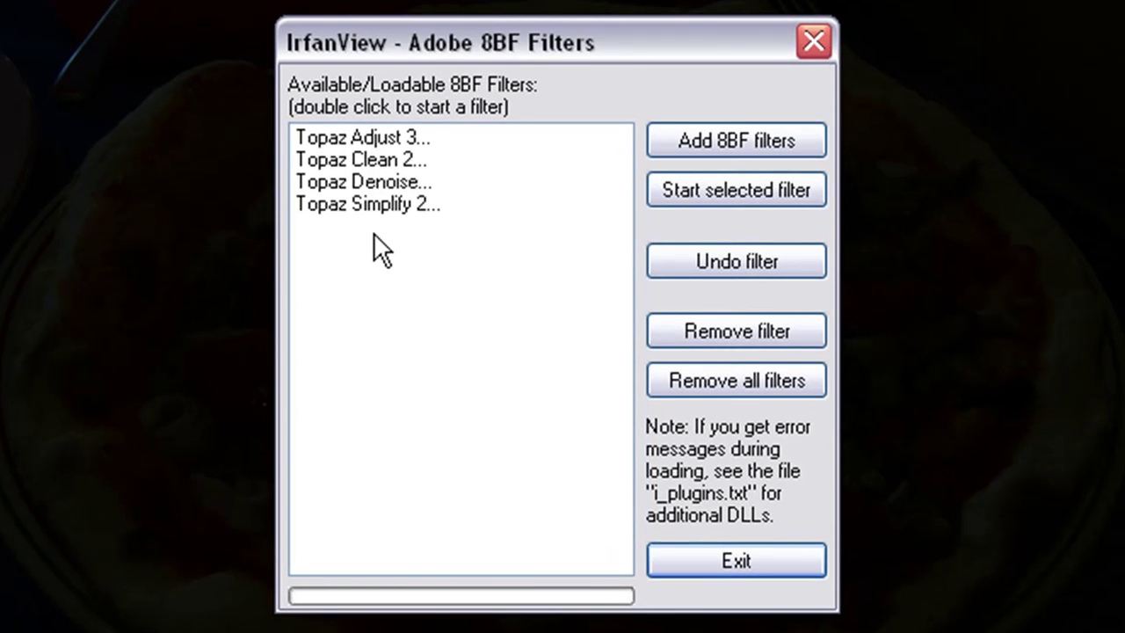
Step: Select the Topaz Adjust 3 entry in the 8BF Filters list and remove that filter
double_click(380, 133)
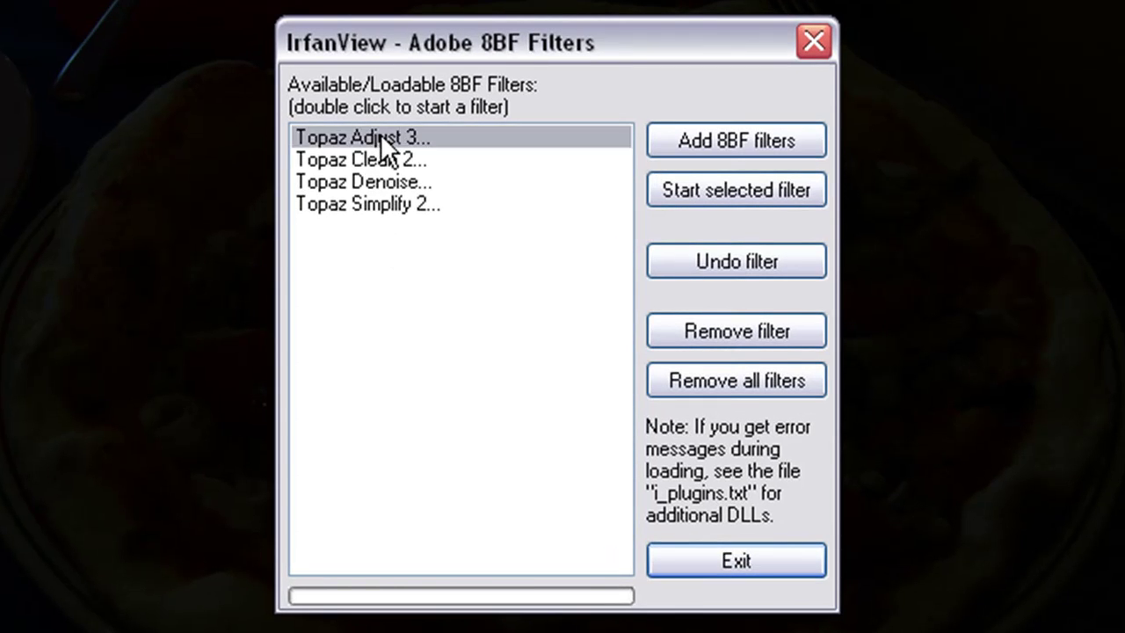
left_click(727, 330)
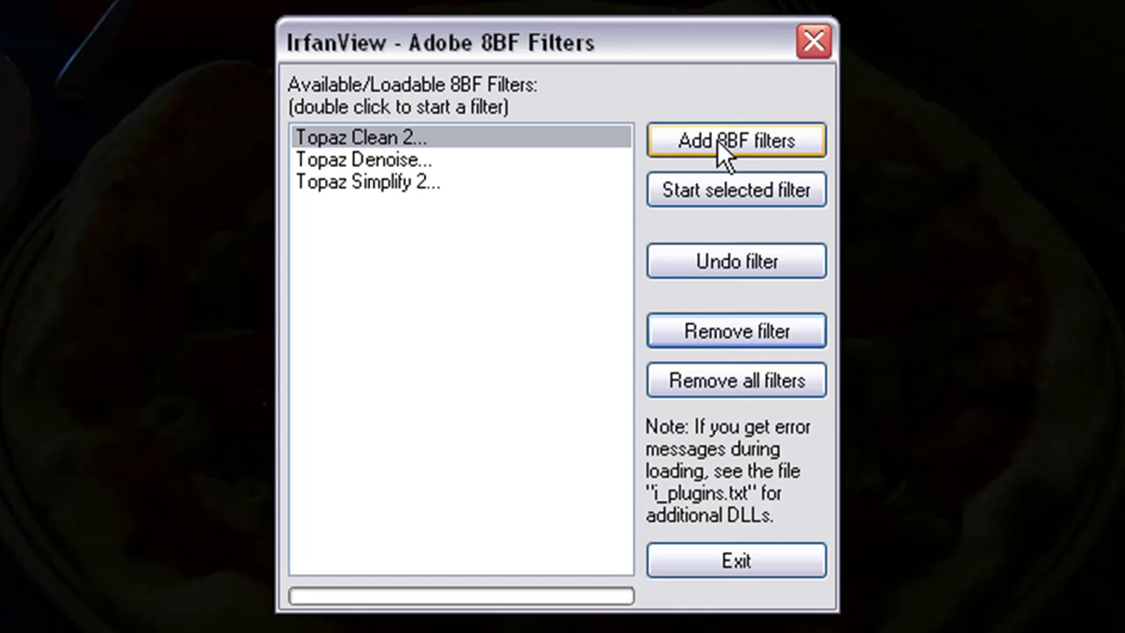
Step: Start adding 8BF filters and browse the folder tree to C: > Program Files
left_click(766, 137)
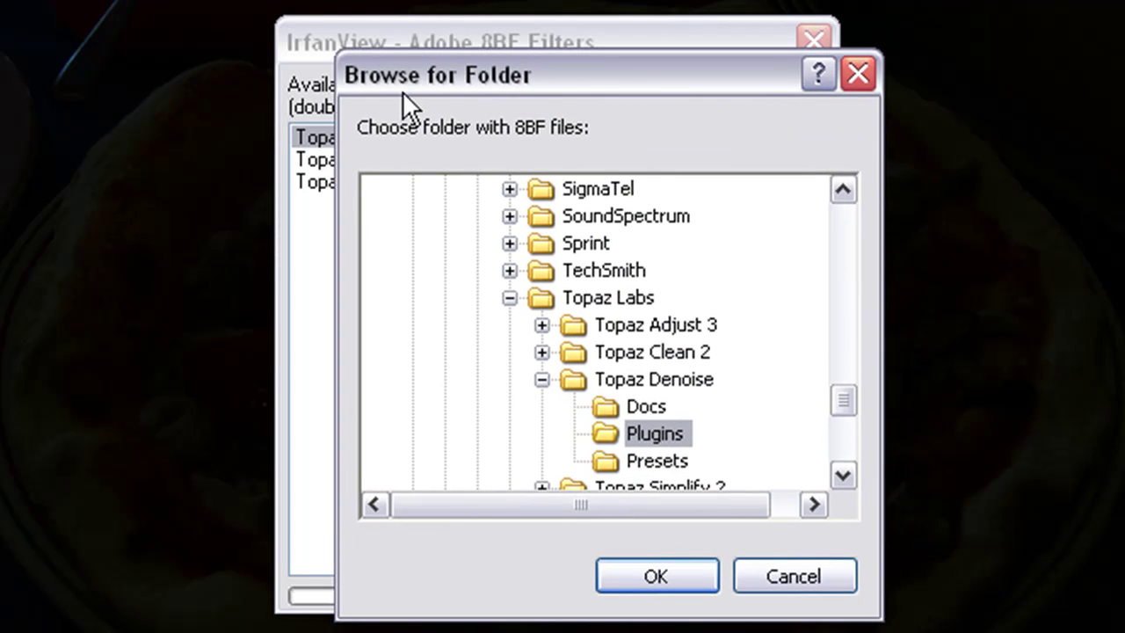
left_click(510, 297)
left_click_drag(842, 412, 841, 202)
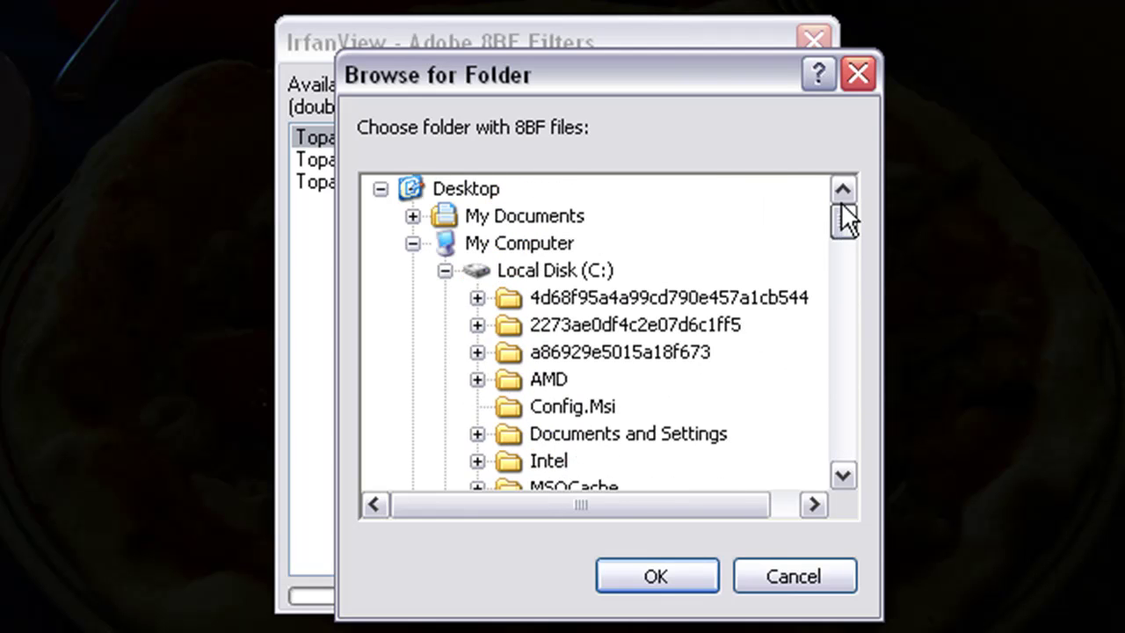
left_click(446, 272)
left_click(413, 244)
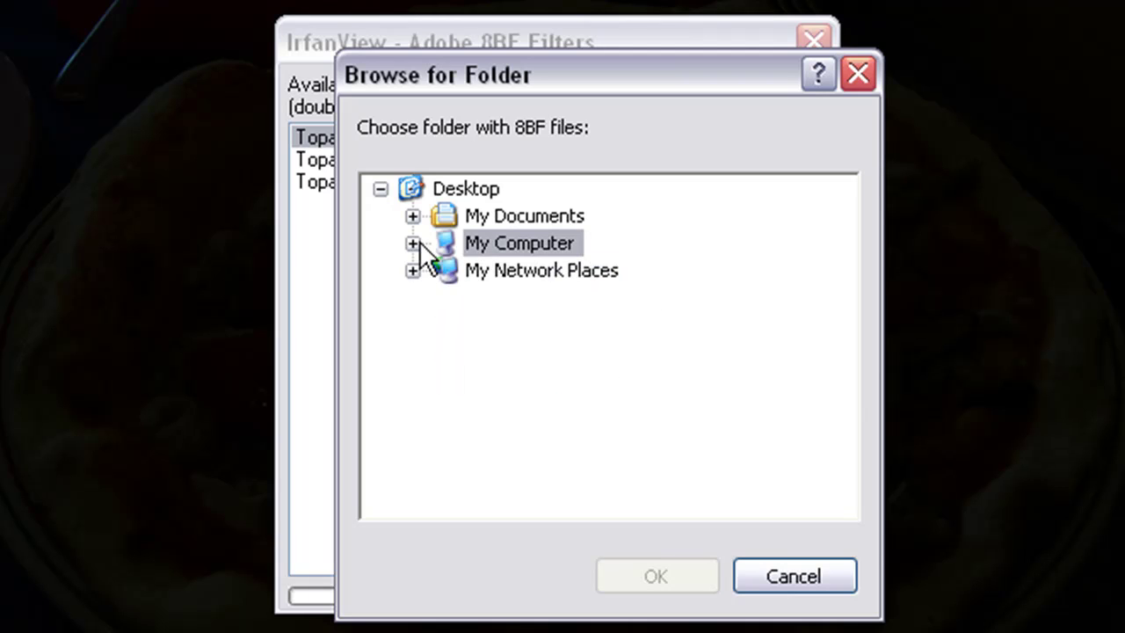
left_click(410, 243)
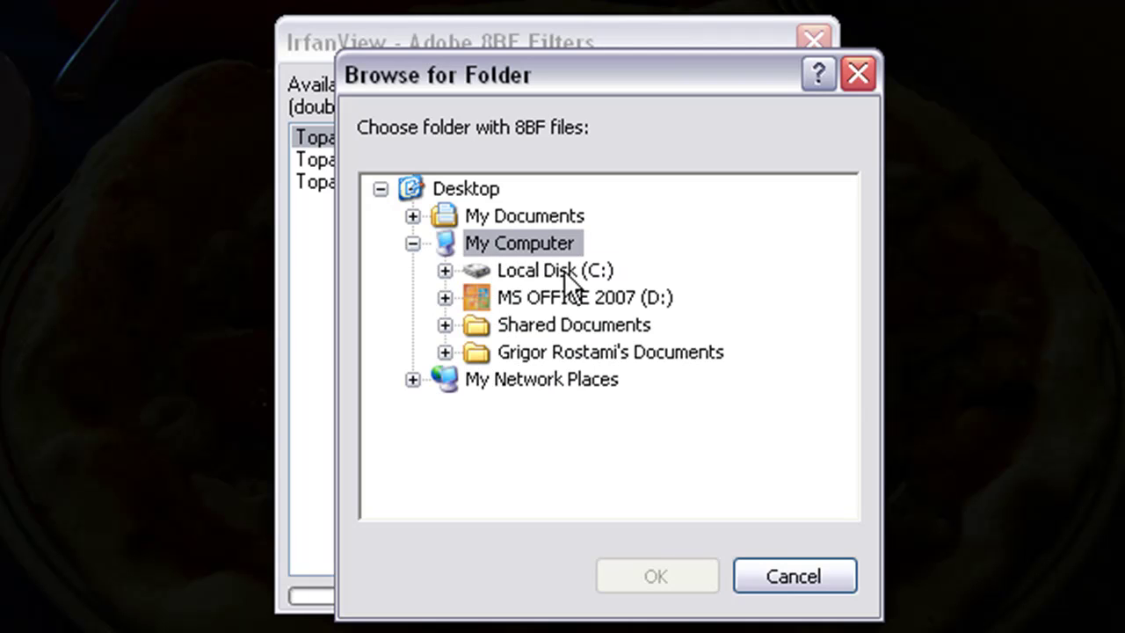
left_click(445, 270)
left_click(476, 433)
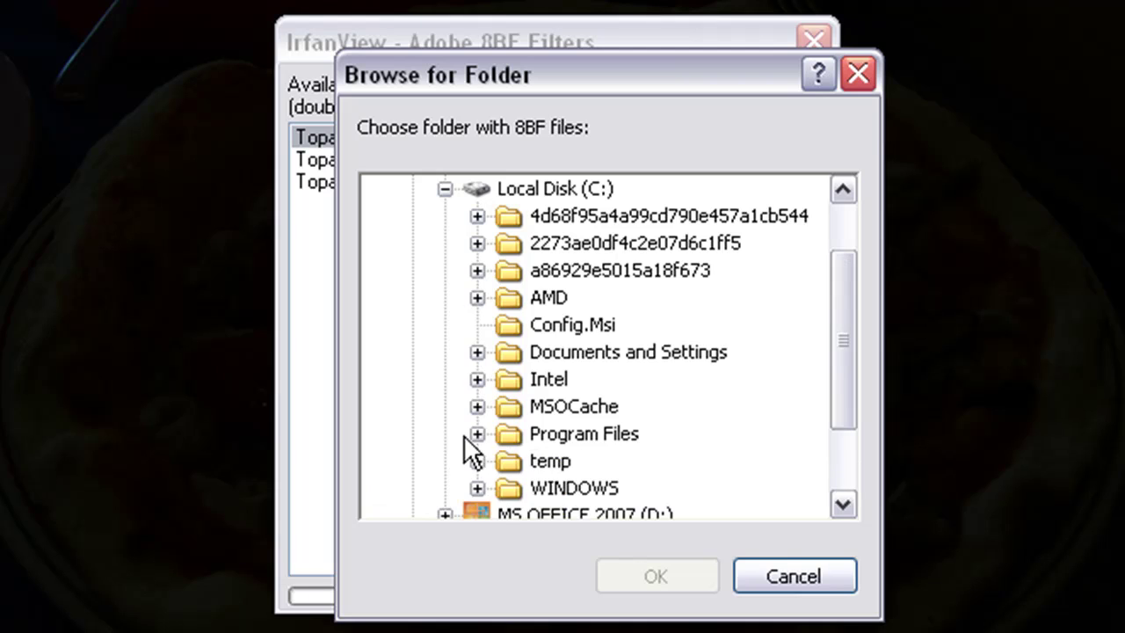
left_click(517, 433)
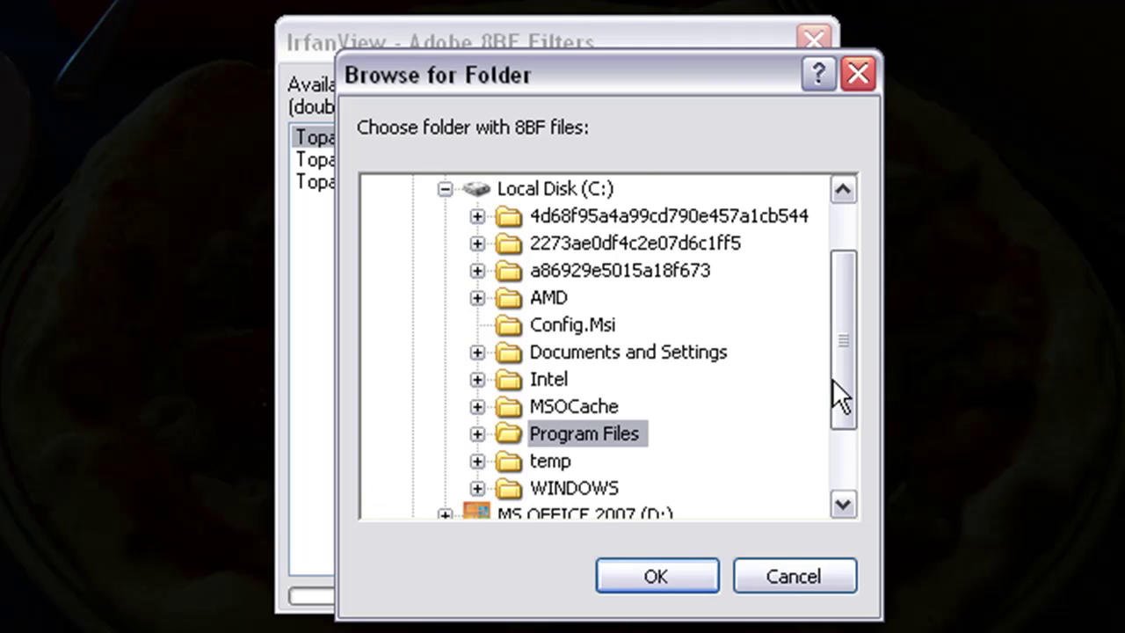
left_click_drag(832, 379, 833, 426)
left_click(477, 351)
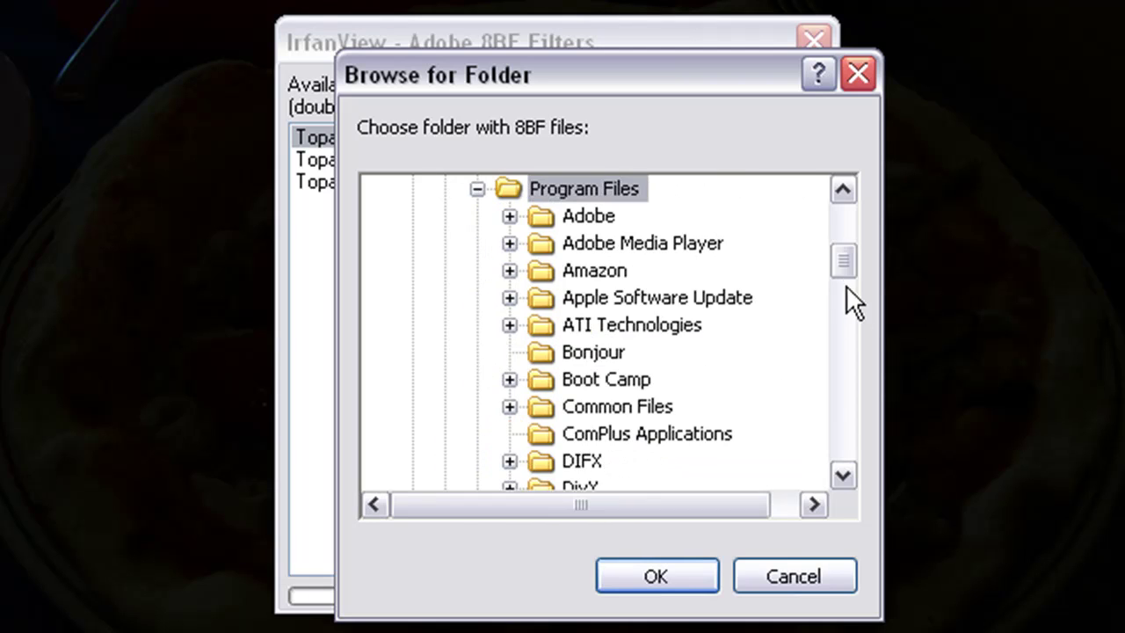
left_click_drag(844, 263, 827, 405)
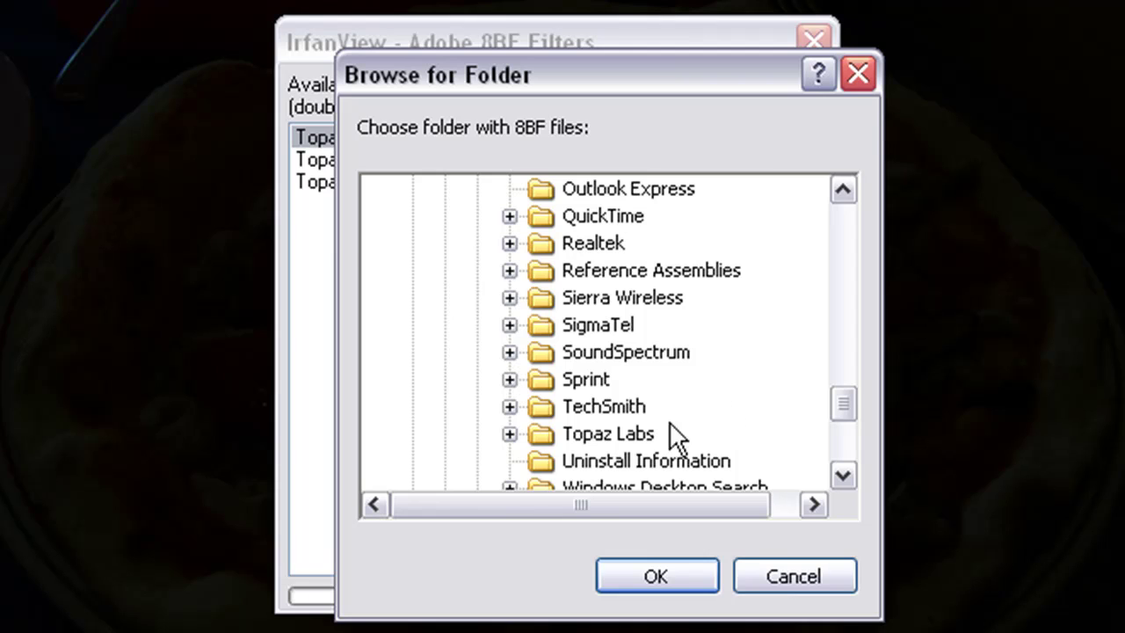
Step: Load filters from Topaz Labs > Topaz Adjust 3 > Plugins and run Topaz Adjust 3 on the pizza
left_click(509, 433)
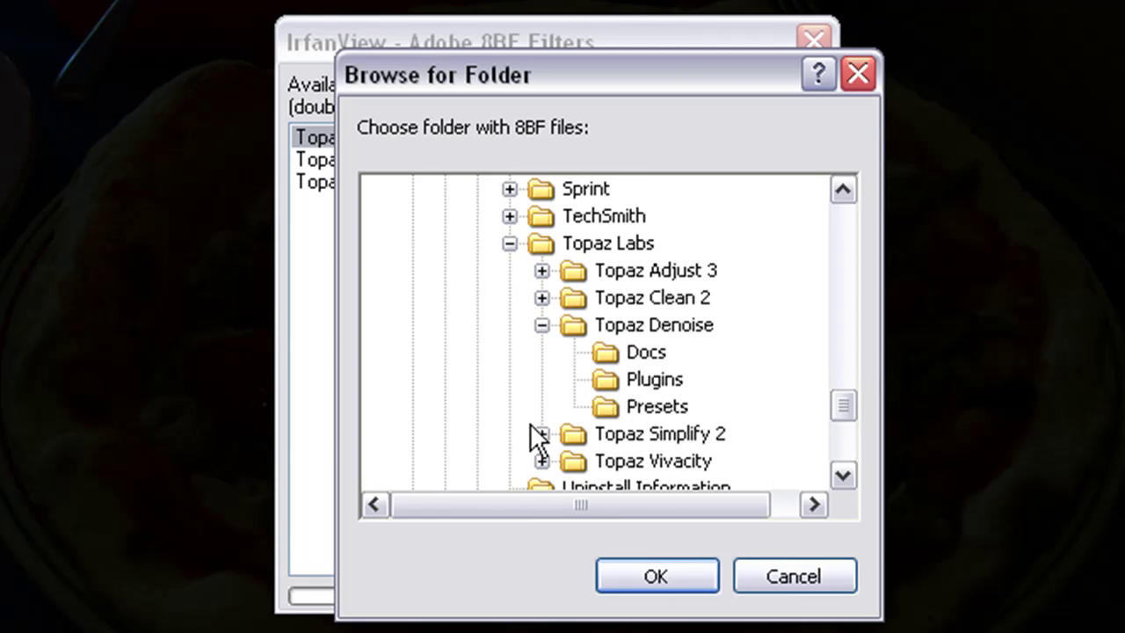
left_click(541, 325)
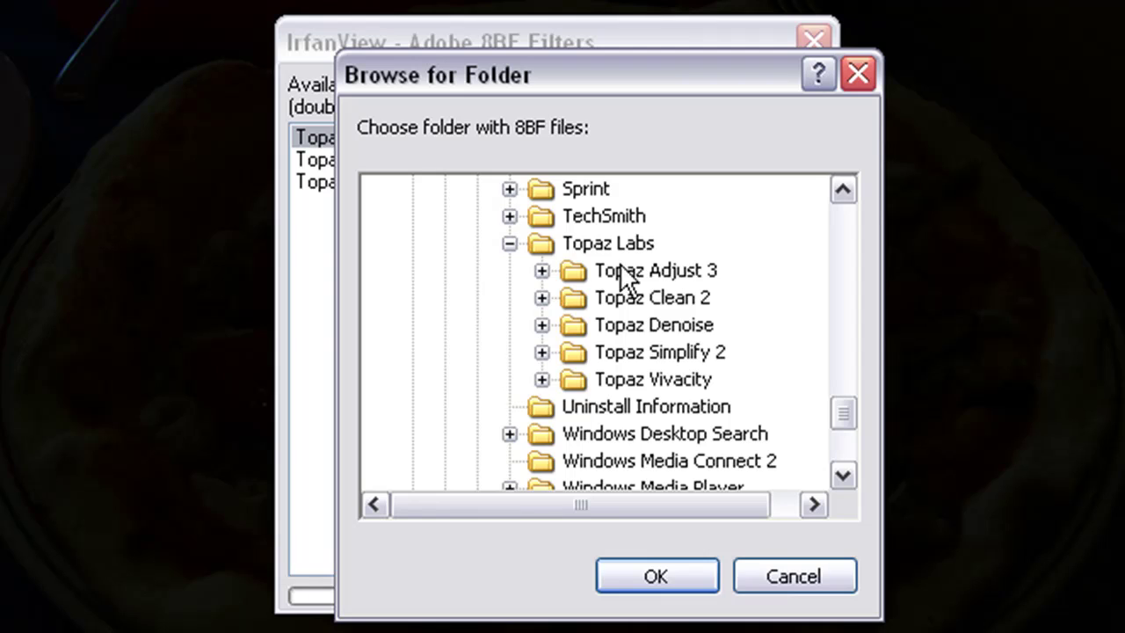
left_click(542, 270)
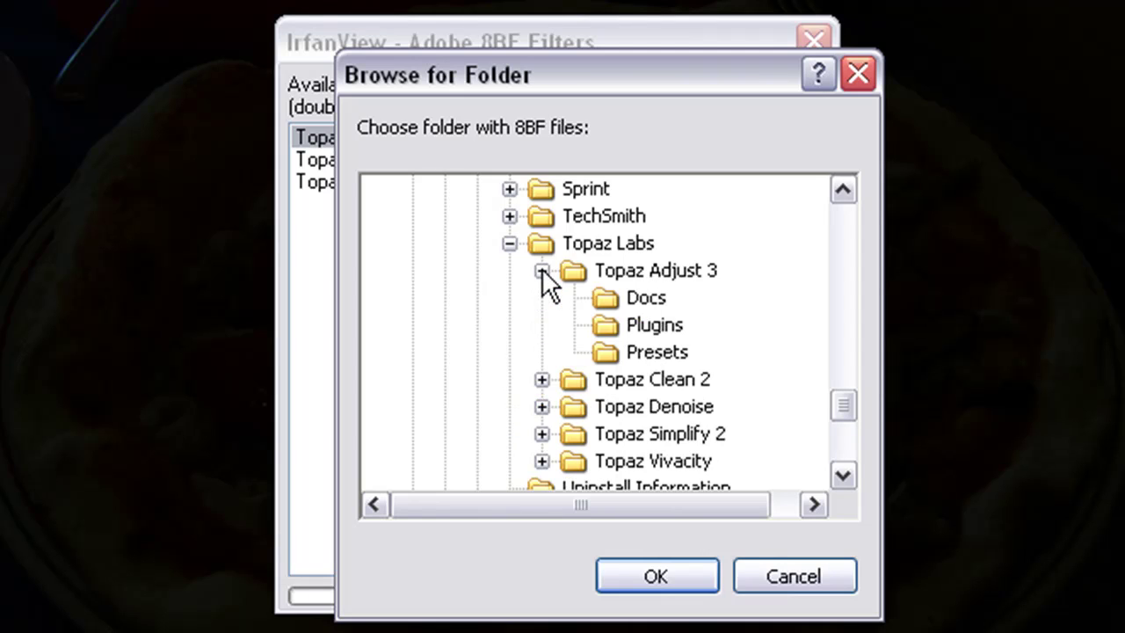
left_click(605, 326)
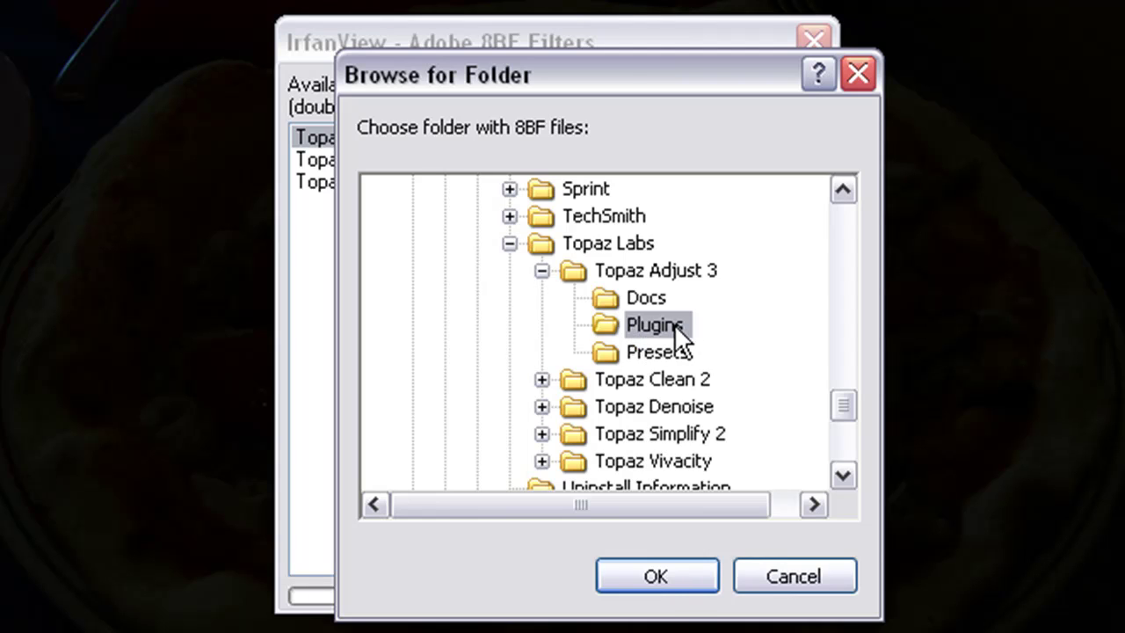
left_click(688, 576)
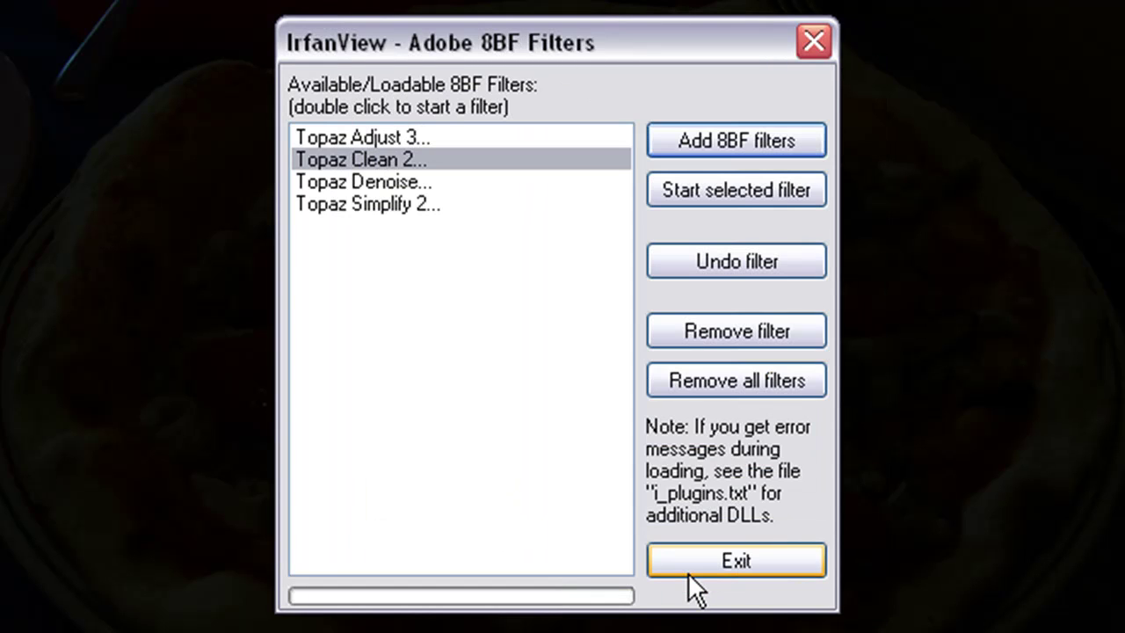
left_click(361, 135)
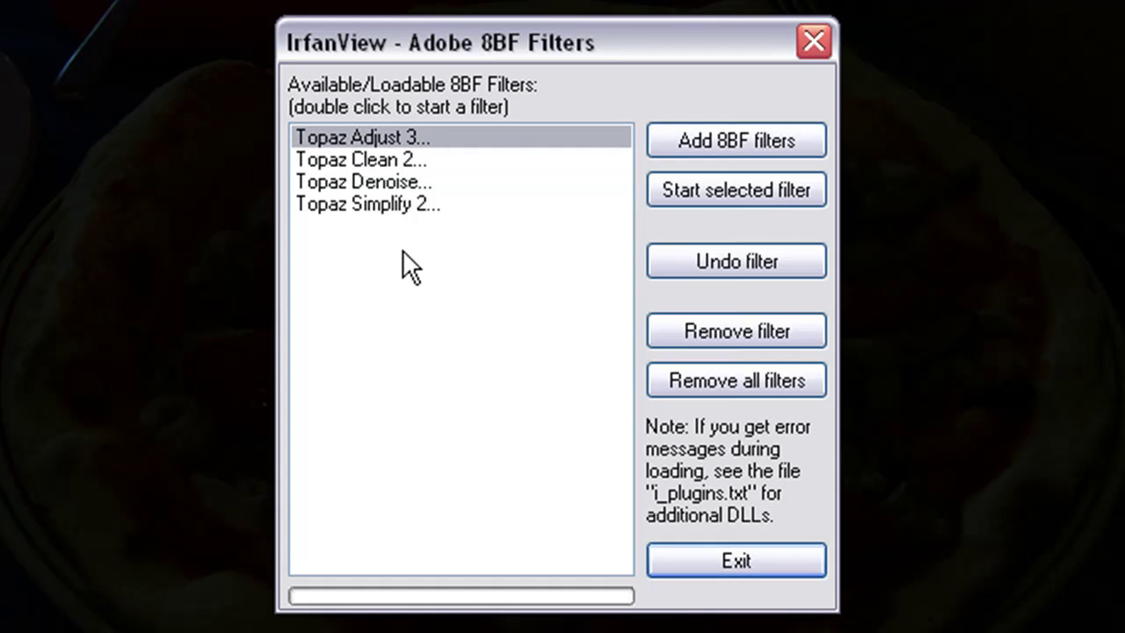
double_click(386, 134)
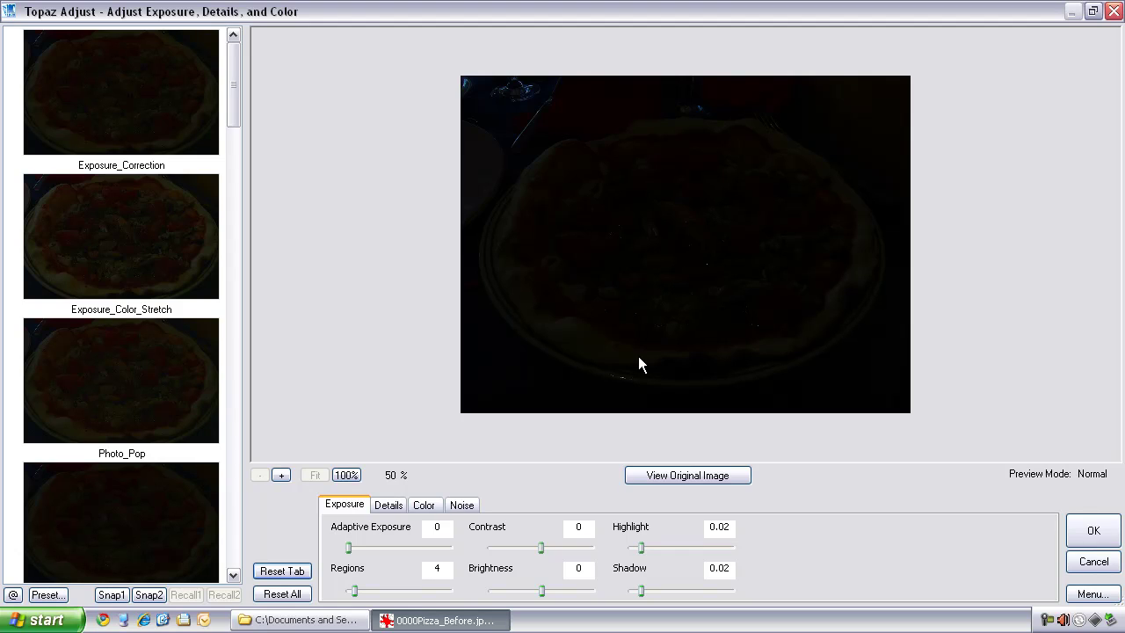
Step: At 100% preview, set Adaptive Exposure to 0.97, compare with the original, and apply
left_click(347, 474)
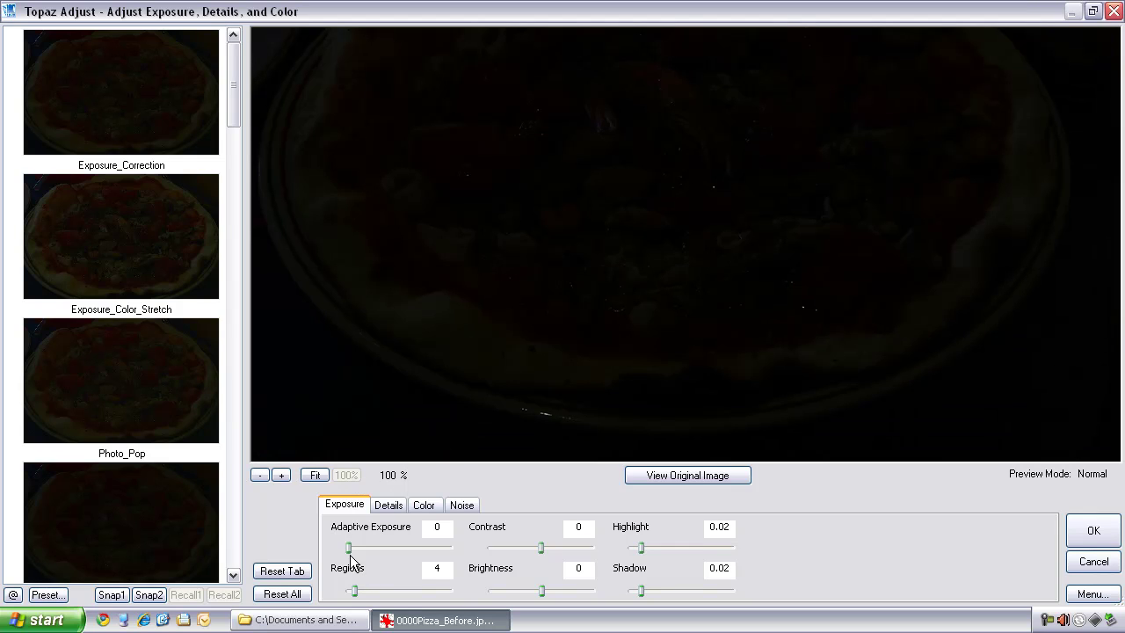
left_click_drag(348, 547, 448, 554)
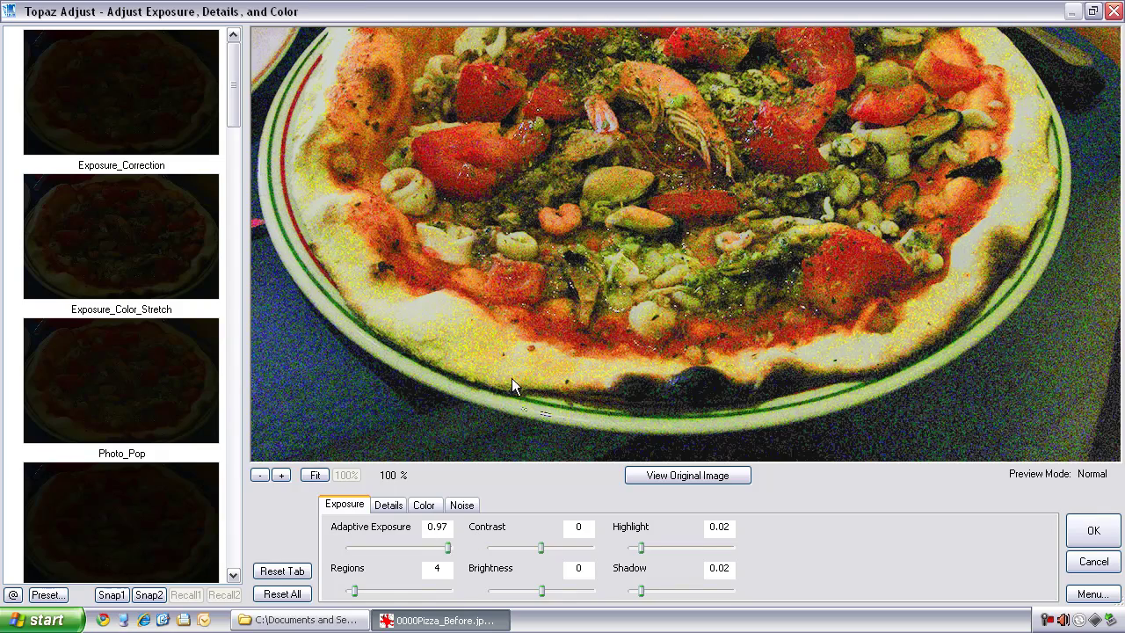
left_click_drag(515, 384, 594, 336)
left_click_drag(415, 175, 454, 235)
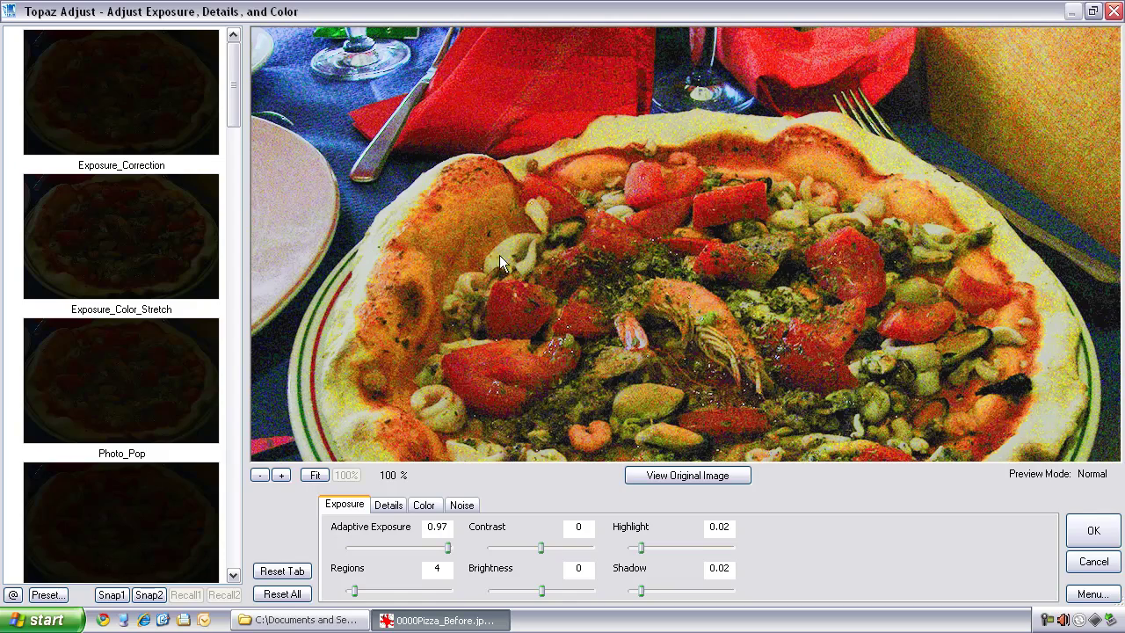
left_click(1092, 531)
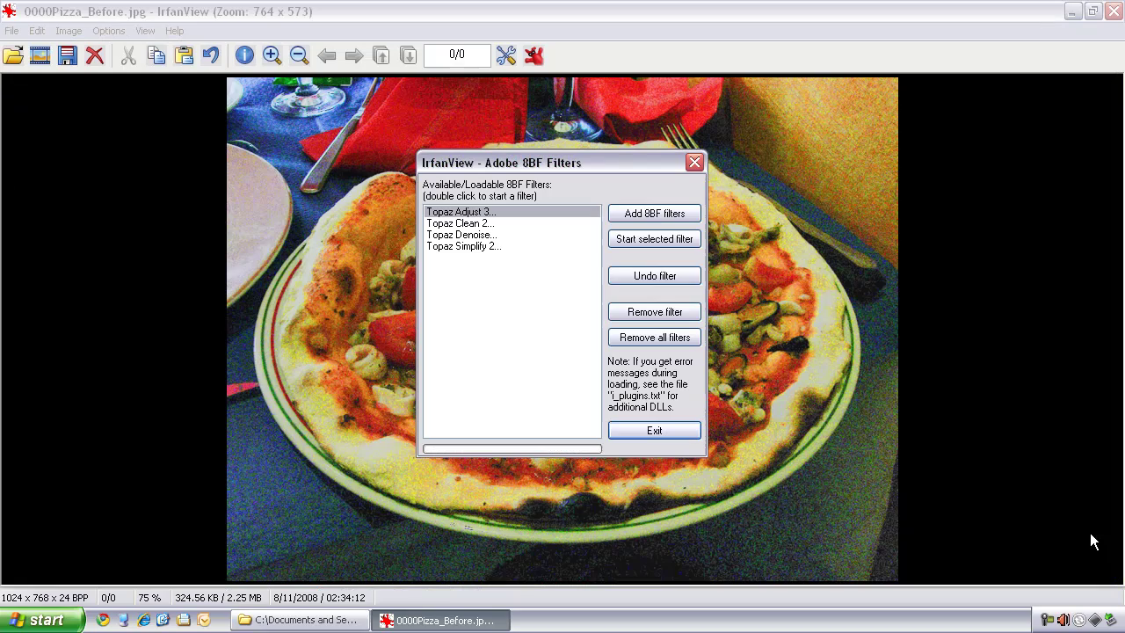
Step: Launch Topaz Denoise from the 8BF list and zoom the advanced-settings preview onto the tablecloth
left_click_drag(594, 177, 1015, 181)
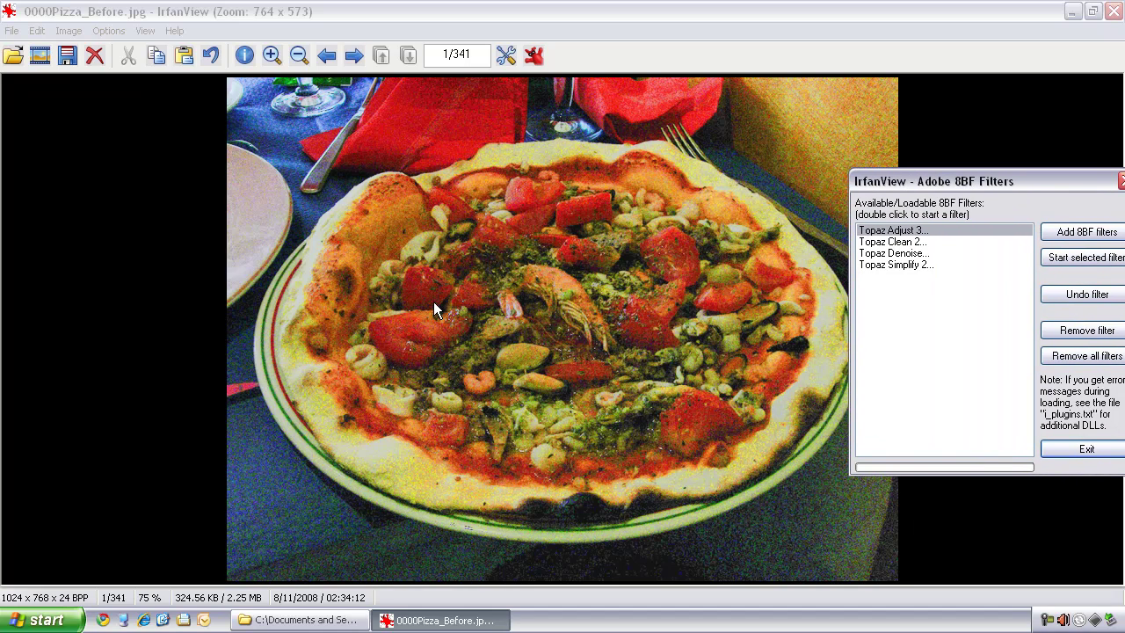
left_click_drag(953, 177, 737, 163)
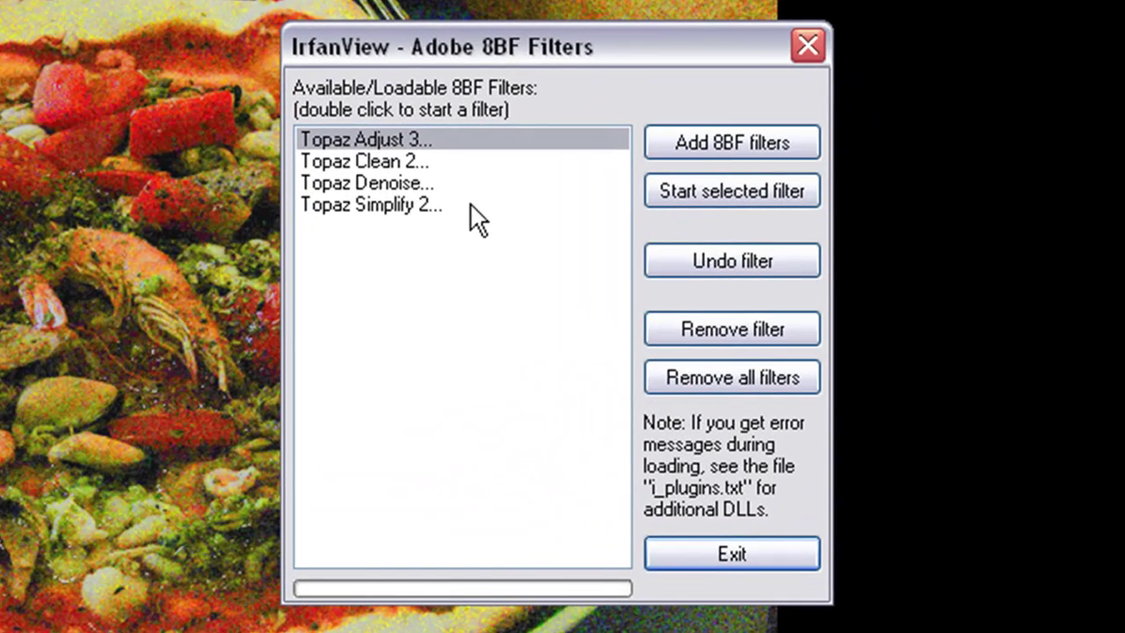
left_click(380, 181)
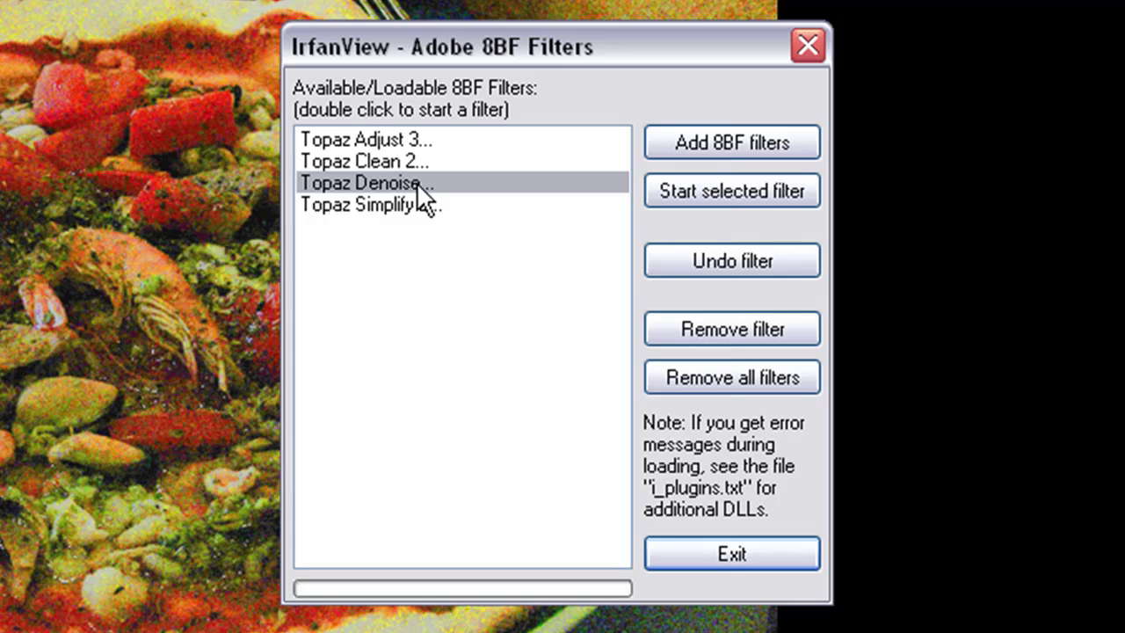
double_click(416, 182)
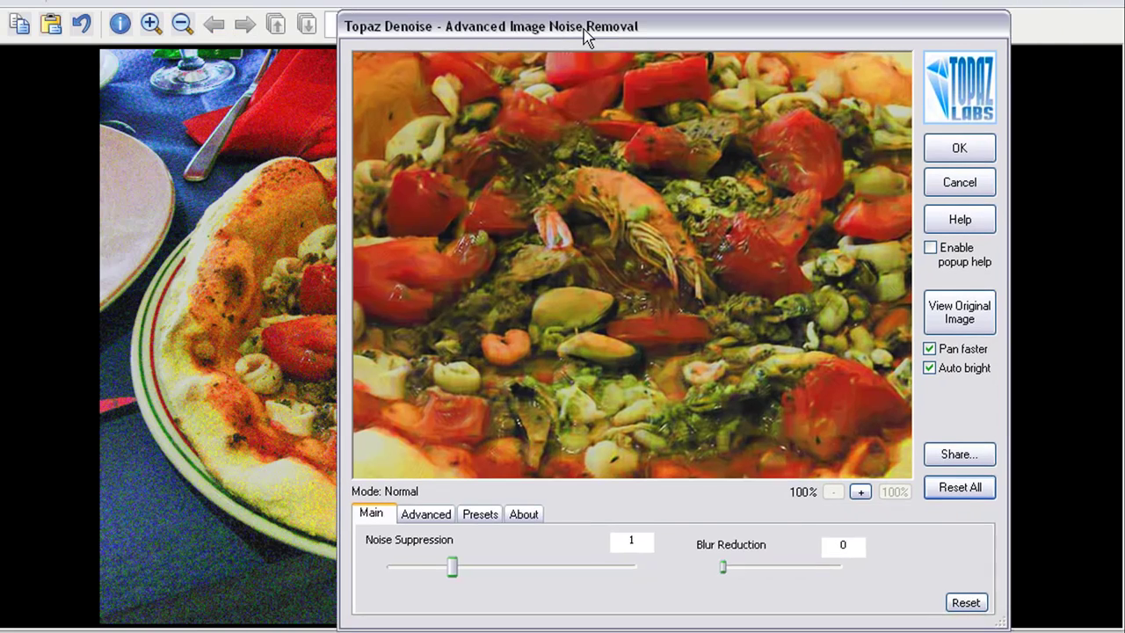
left_click_drag(583, 29, 536, 35)
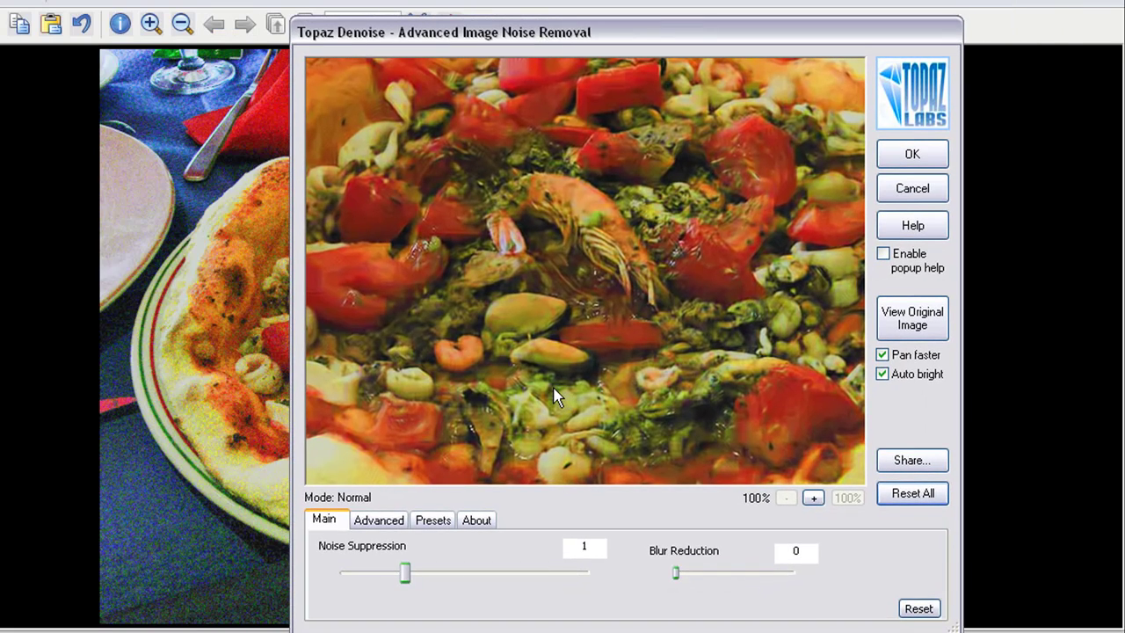
left_click(393, 525)
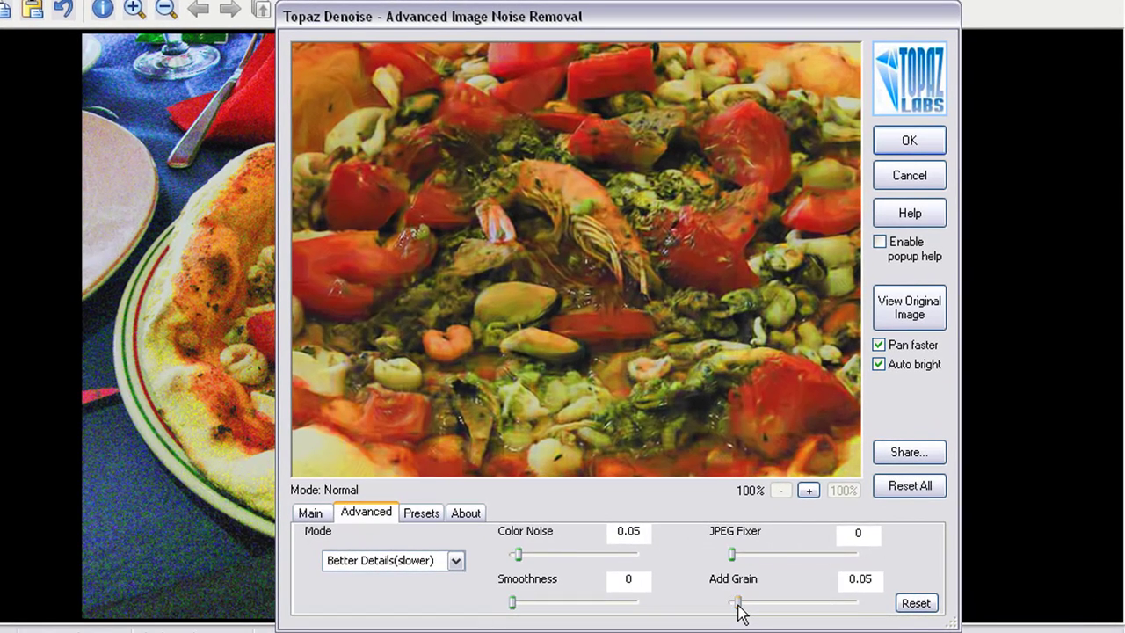
left_click(809, 491)
left_click(809, 490)
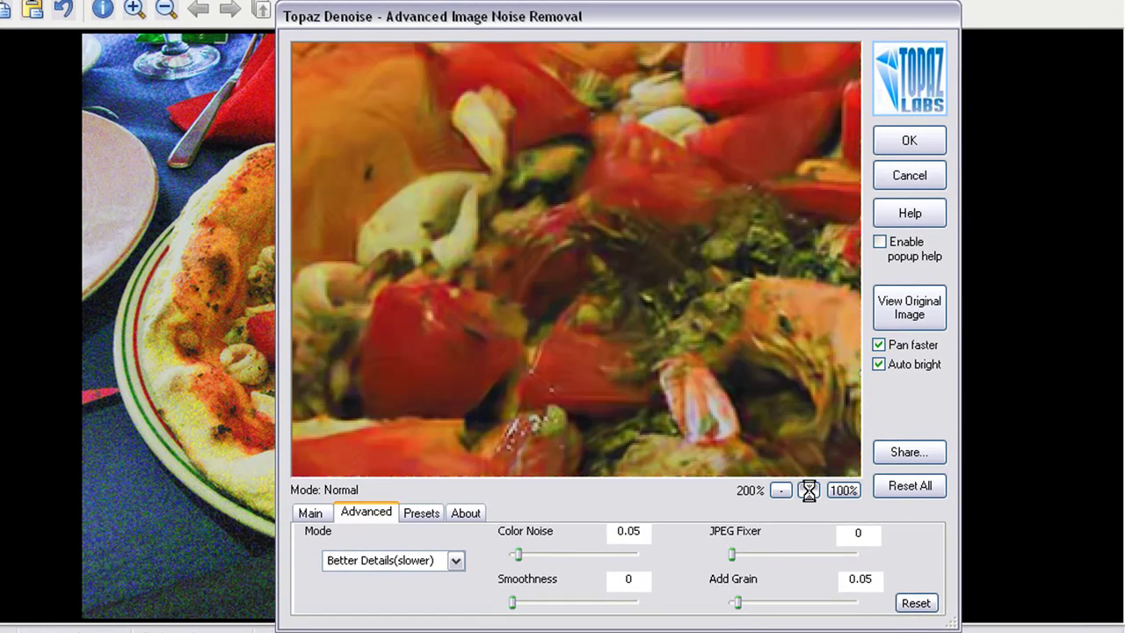
left_click_drag(405, 237, 465, 254)
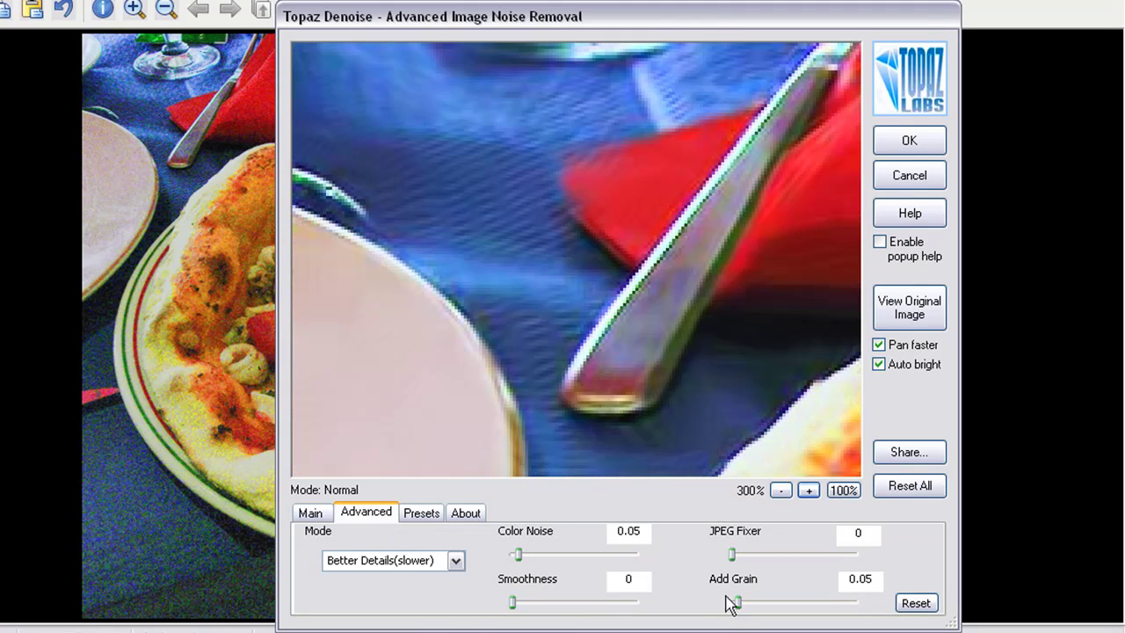
Step: Set Add Grain 0, Noise Suppression 0.89 and Blur Reduction 0.37, then apply the denoise
left_click_drag(735, 604, 722, 603)
left_click_drag(531, 33, 520, 30)
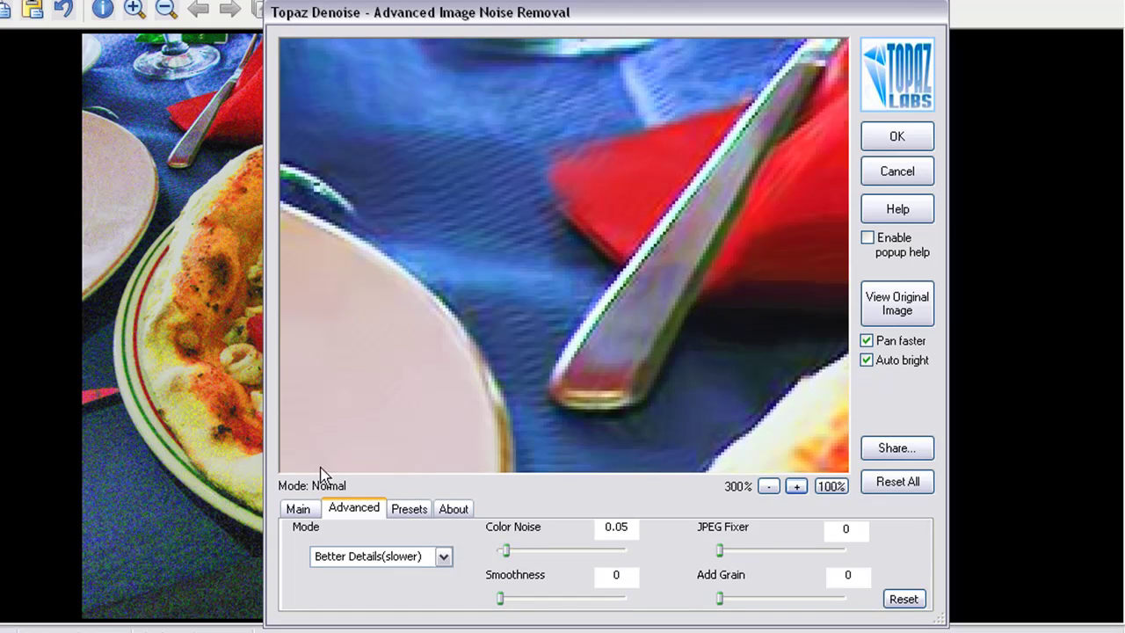
left_click(302, 510)
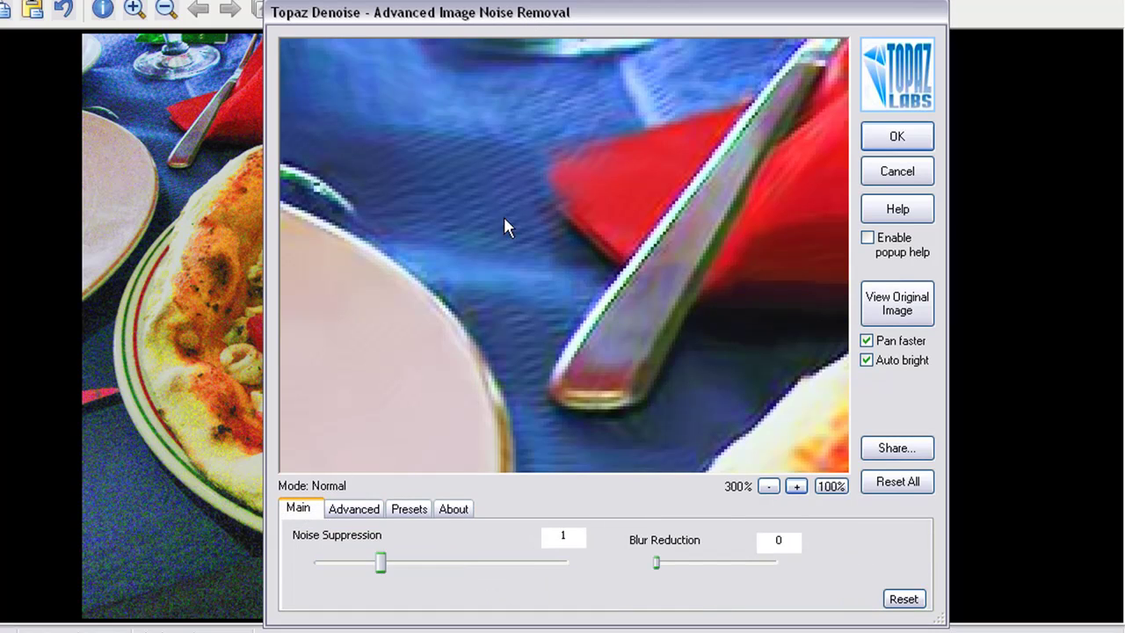
left_click_drag(384, 575, 374, 573)
left_click_drag(655, 561, 700, 570)
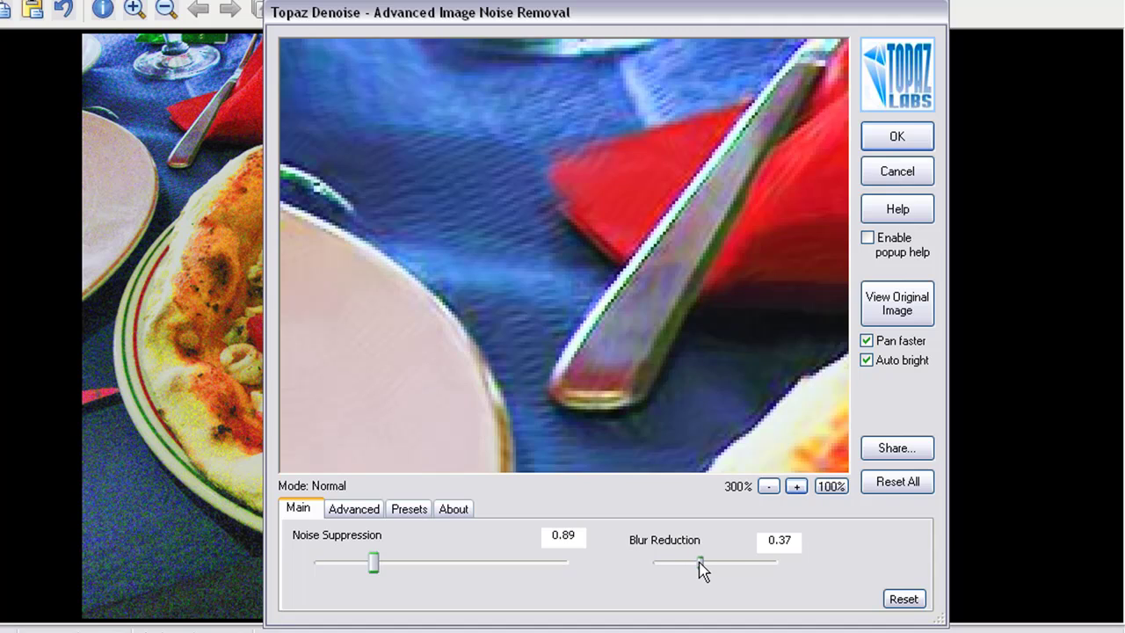
left_click_drag(620, 427, 613, 411)
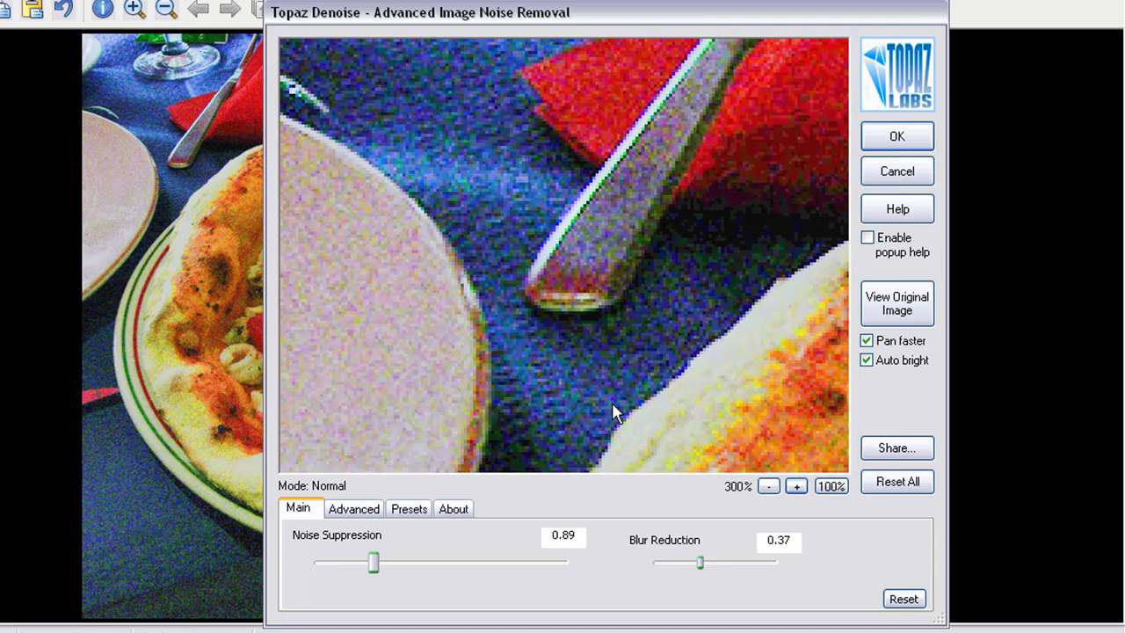
left_click(768, 486)
left_click_drag(454, 215, 533, 392)
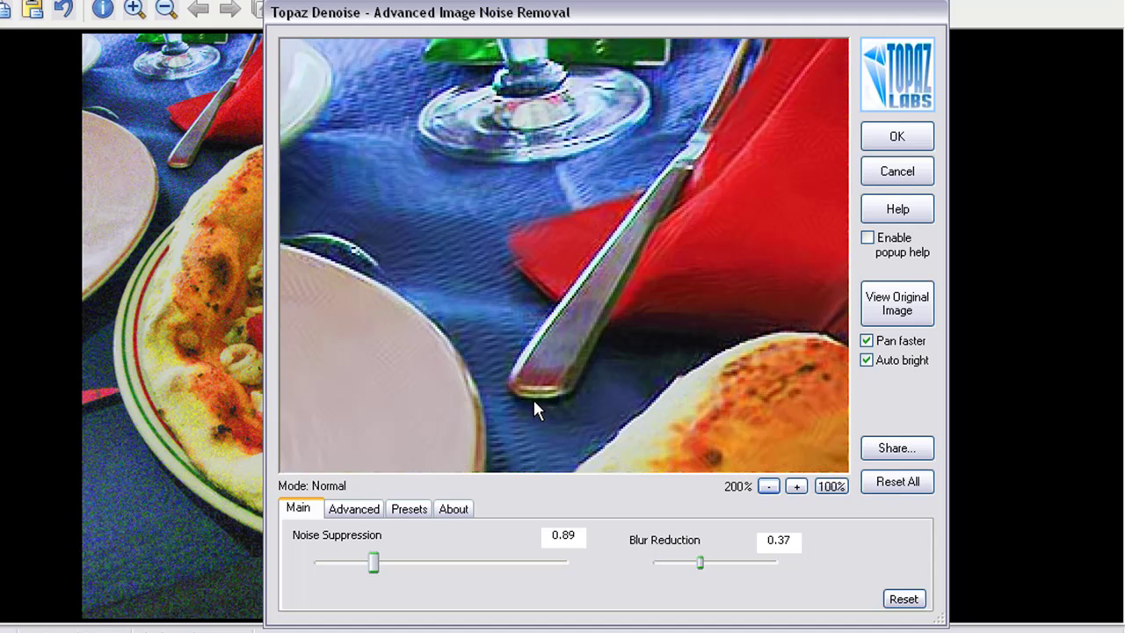
left_click(923, 140)
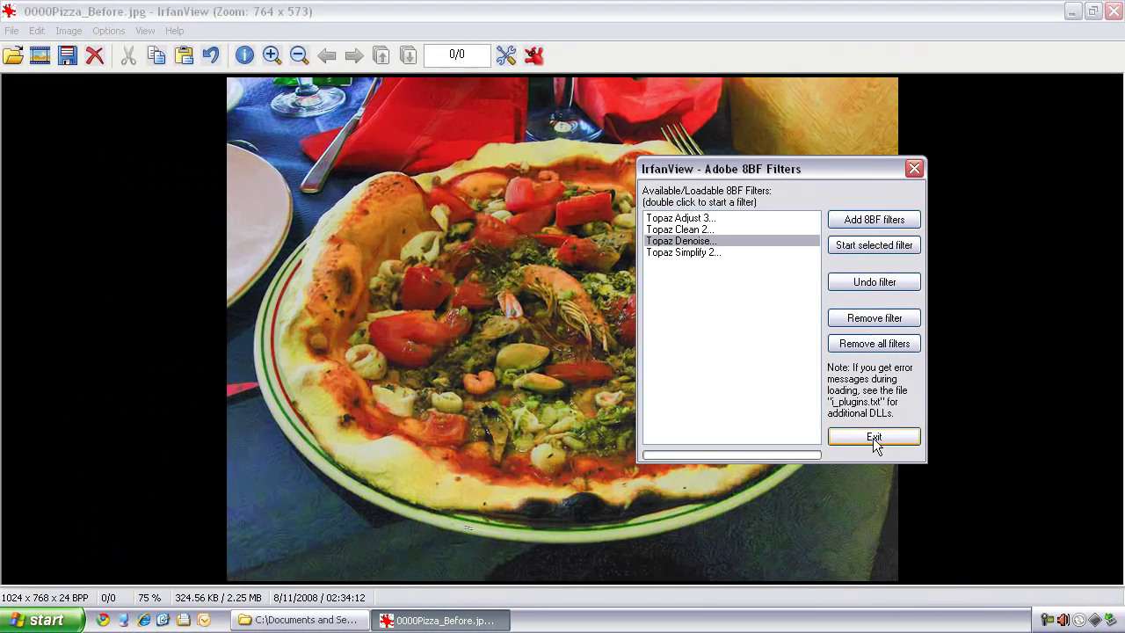
Step: Exit the 8BF Filters dialog and view the denoised pizza photo at original size
left_click(875, 438)
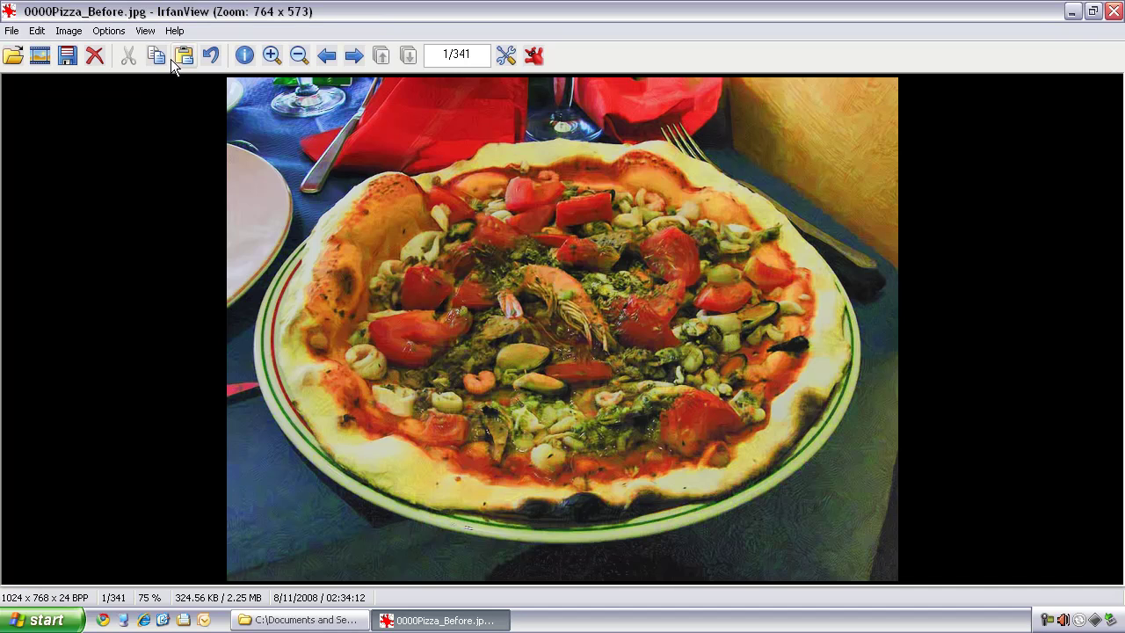
left_click(148, 31)
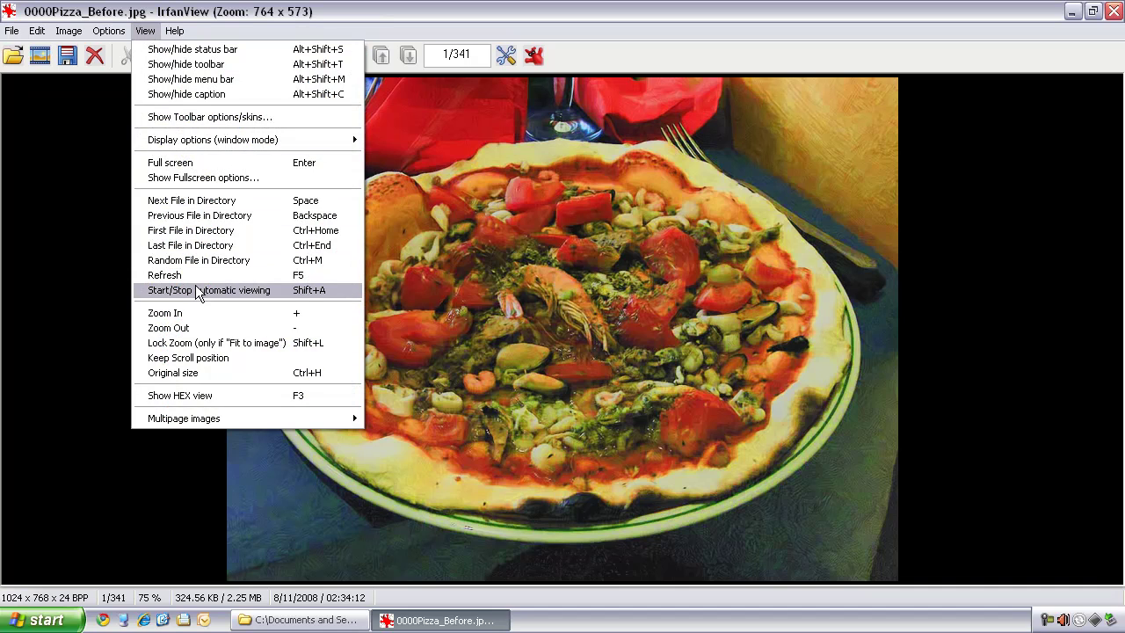
left_click(299, 376)
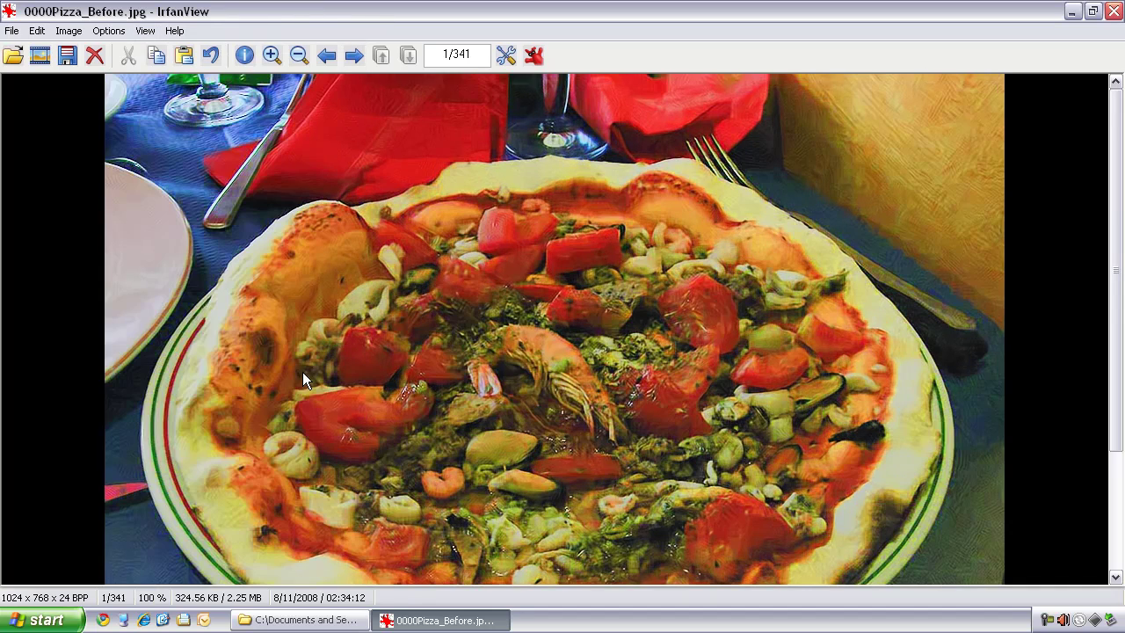
left_click_drag(459, 421, 471, 436)
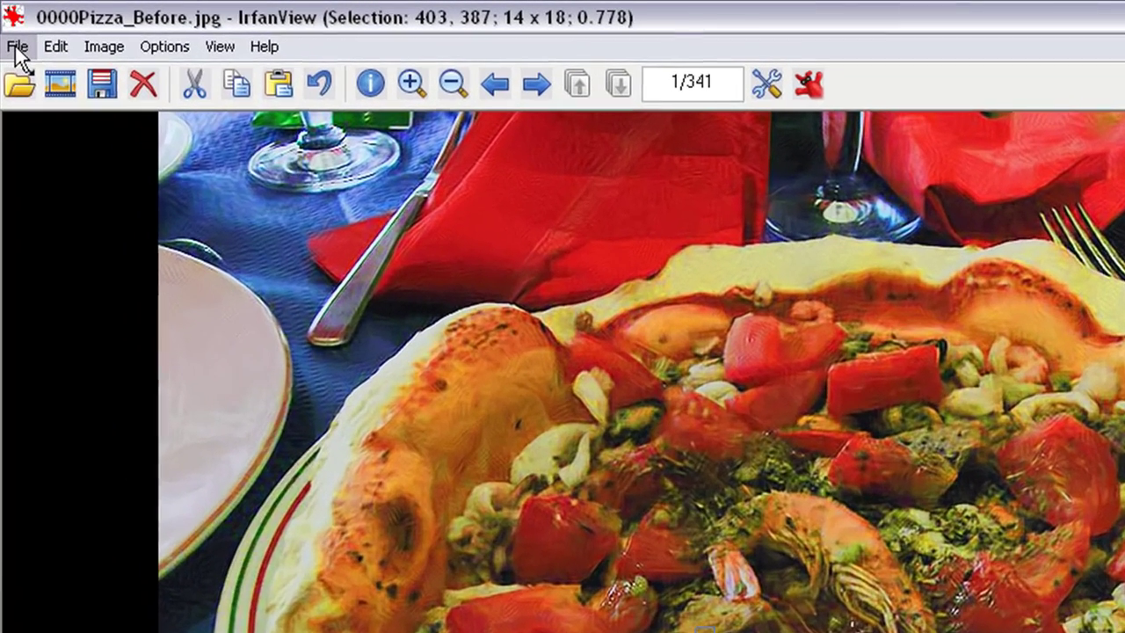
Step: Save the pizza photo in its original folder as 0000Pizza_done, replacing 'Before' with 'done'
left_click(18, 47)
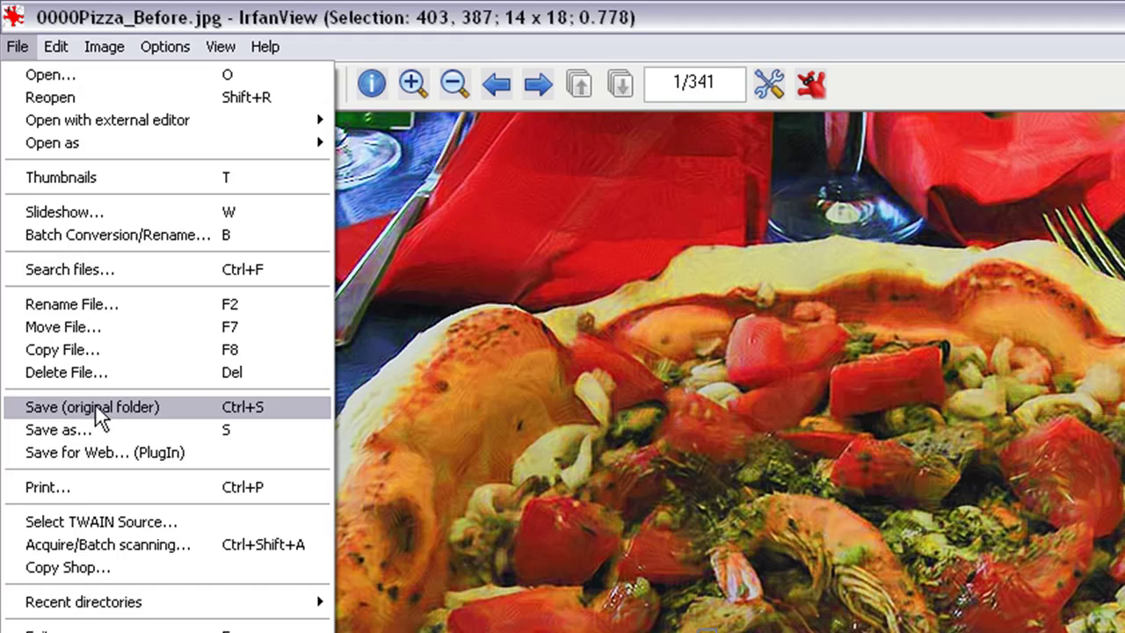
left_click(141, 408)
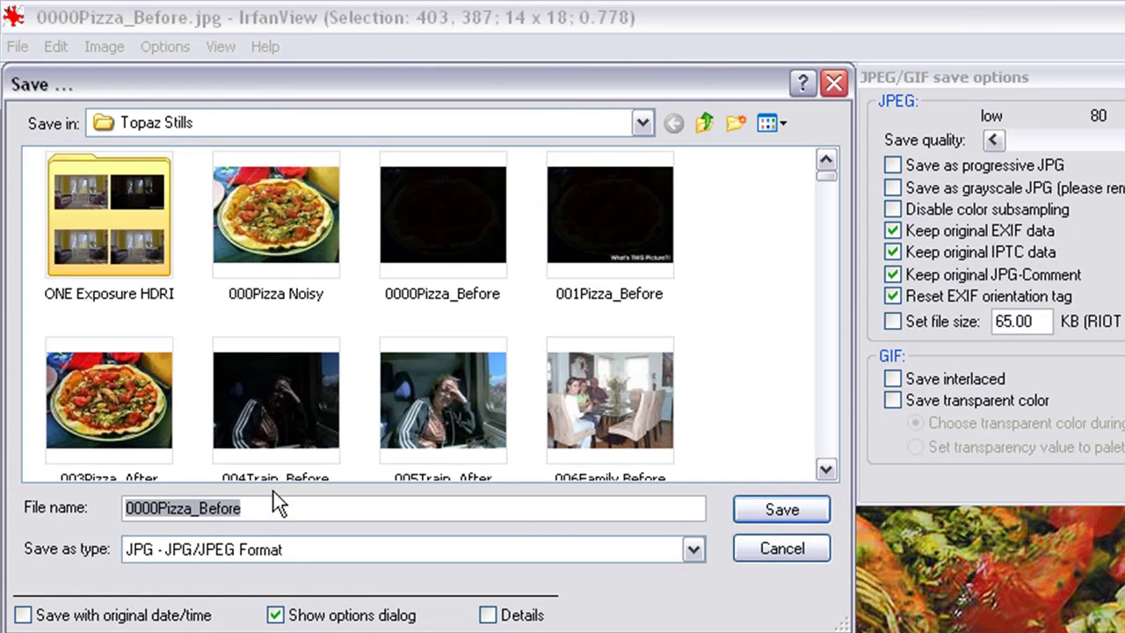
left_click(264, 508)
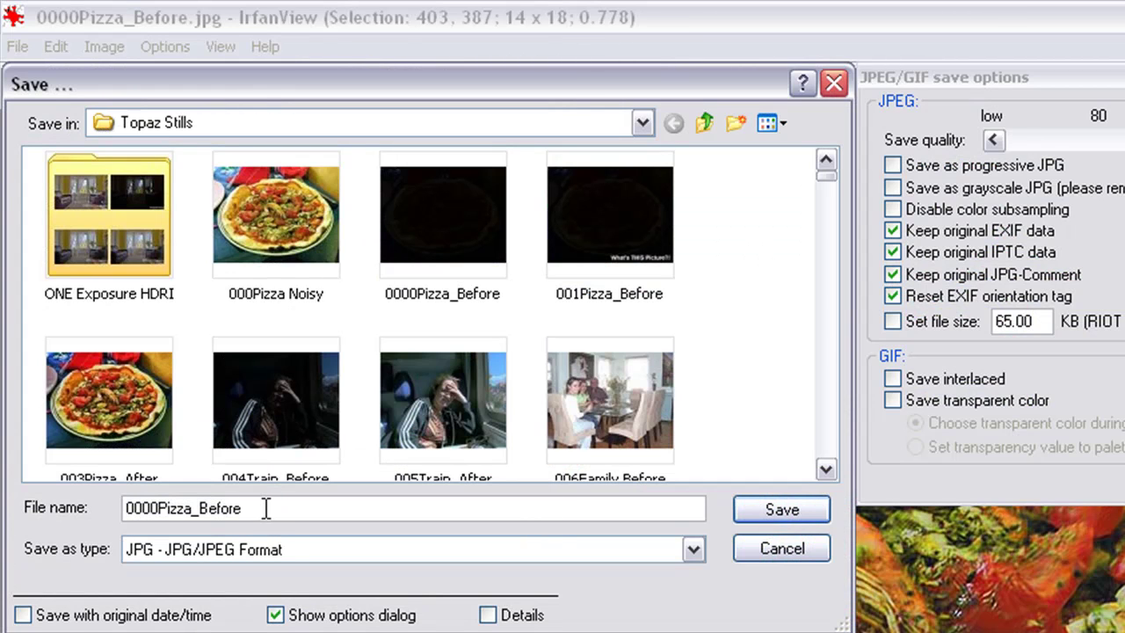
key("BackSpace")
key("BackSpace")
key("BackSpace")
key("BackSpace")
key("BackSpace")
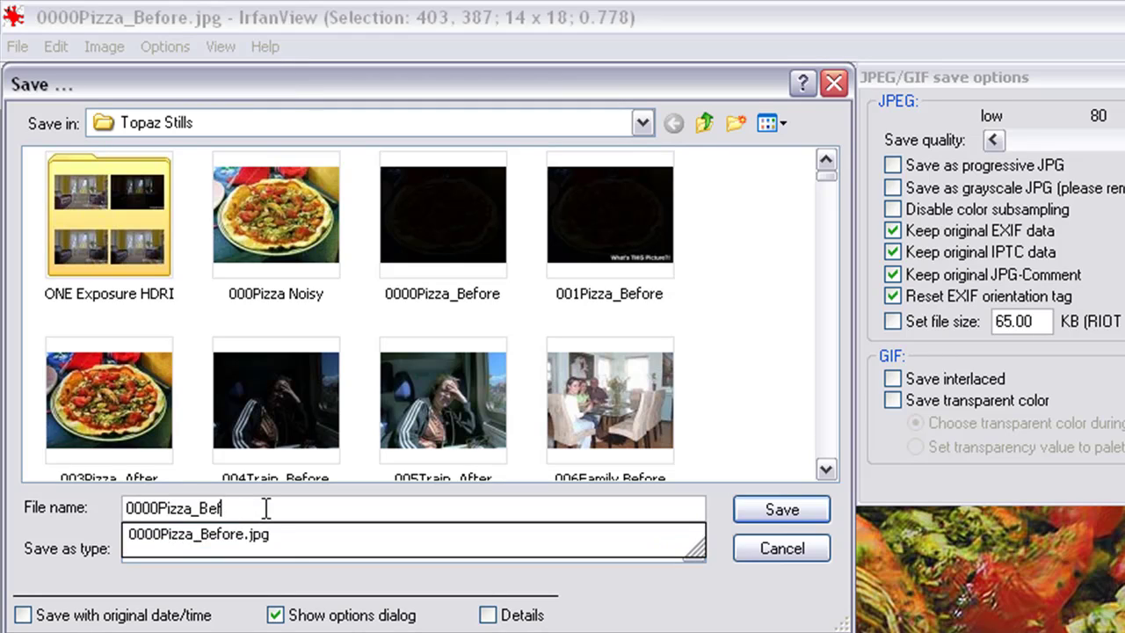
key("BackSpace")
type("d")
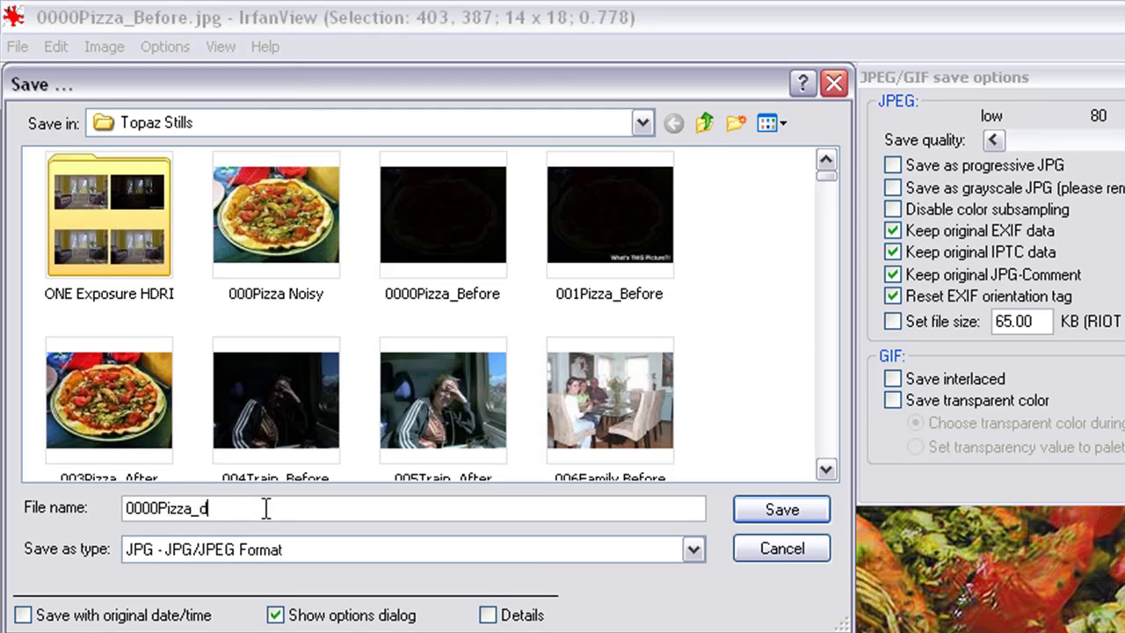
type("one")
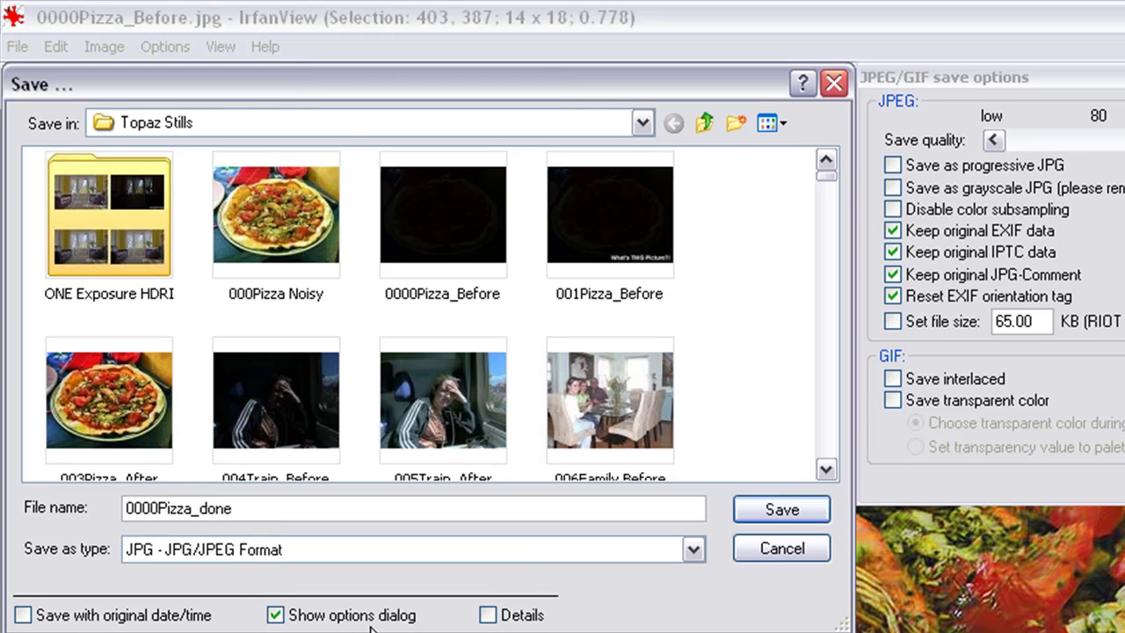
left_click(781, 510)
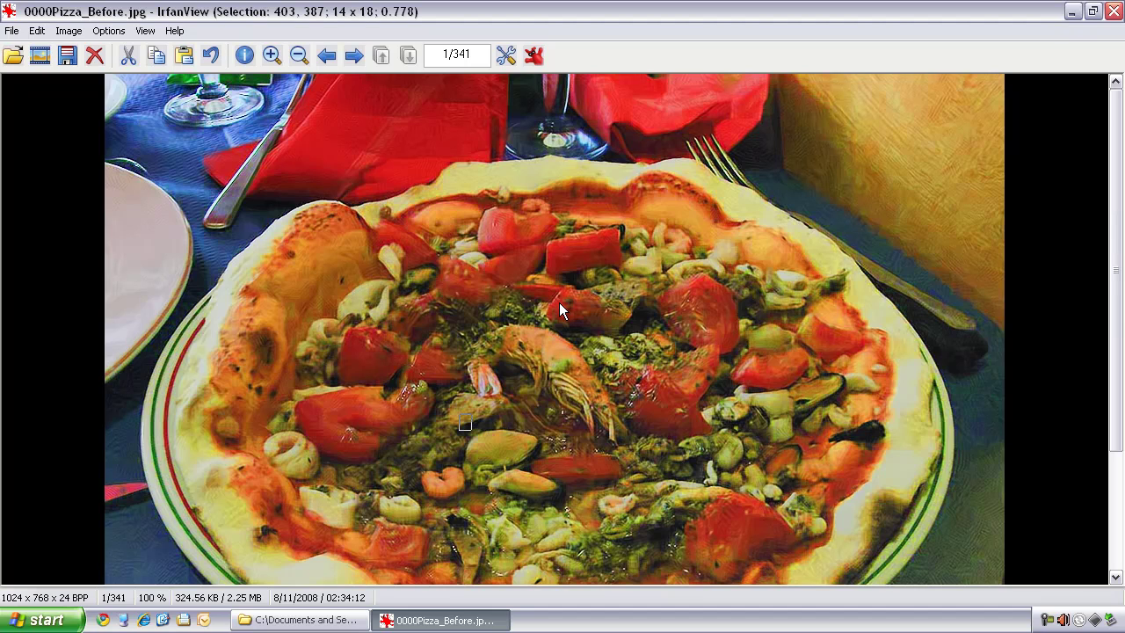
Step: Close IrfanView and open the Eiffel Tower photo from the Explorer filmstrip
left_click(1114, 13)
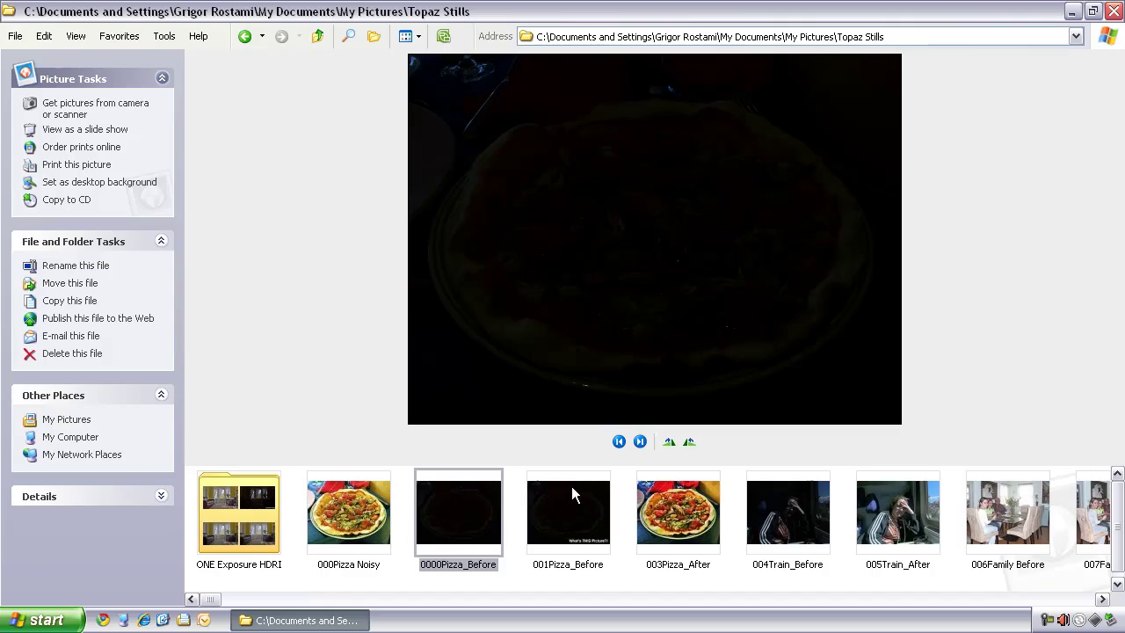
left_click_drag(212, 601, 704, 603)
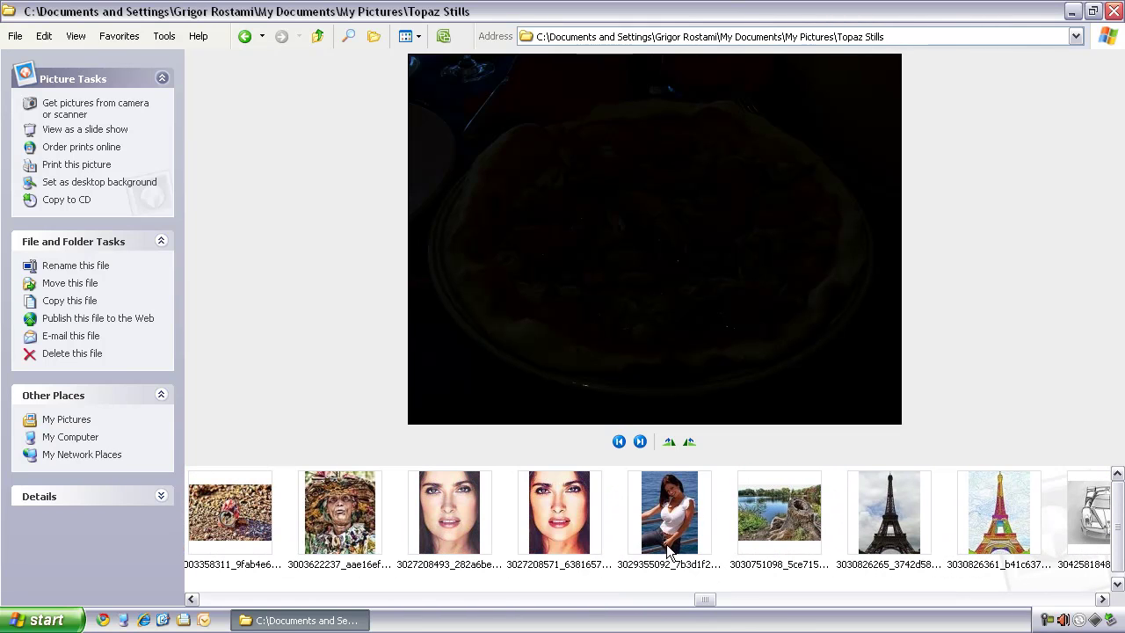
left_click(901, 542)
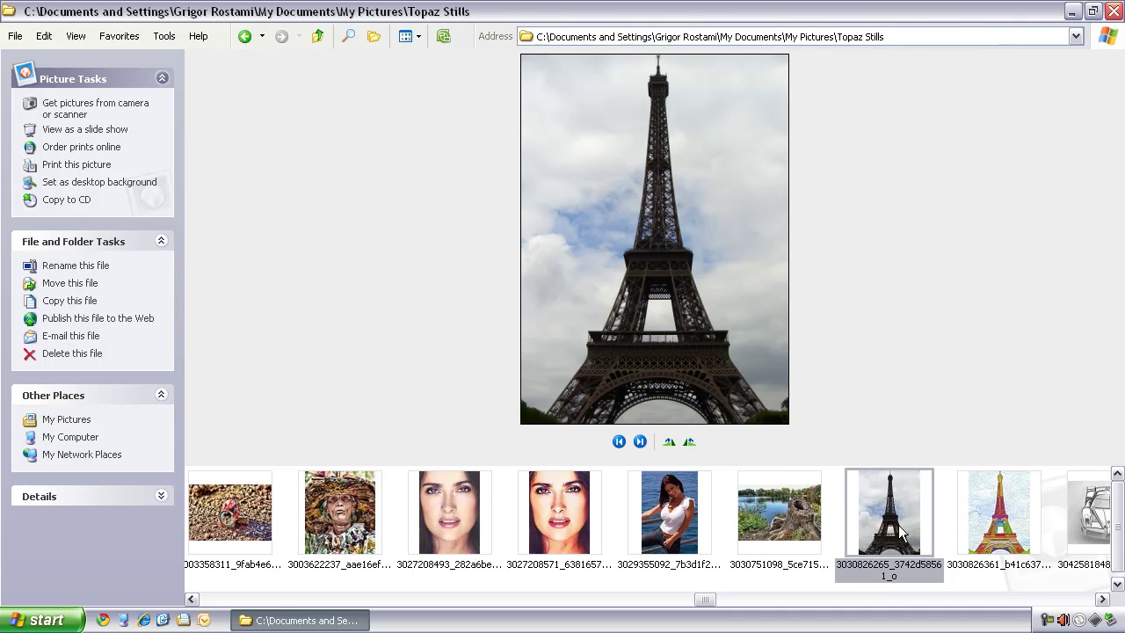
double_click(899, 527)
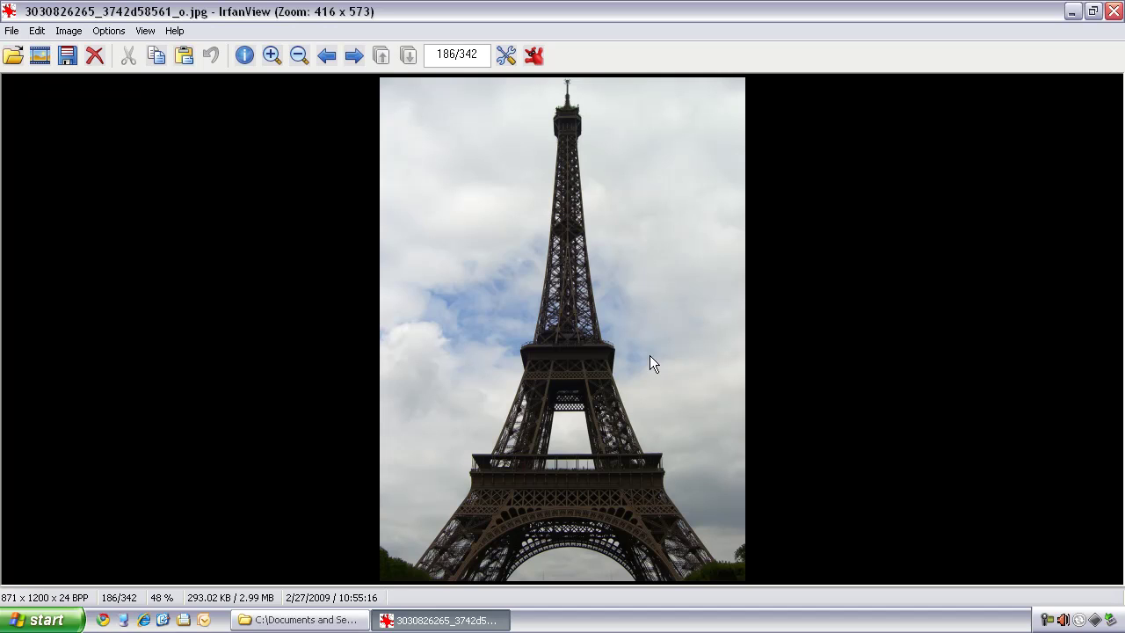
Step: Bring up the 8BF filters list with Ctrl+K and start Topaz Adjust 3 on the Eiffel Tower
key("ctrl+k")
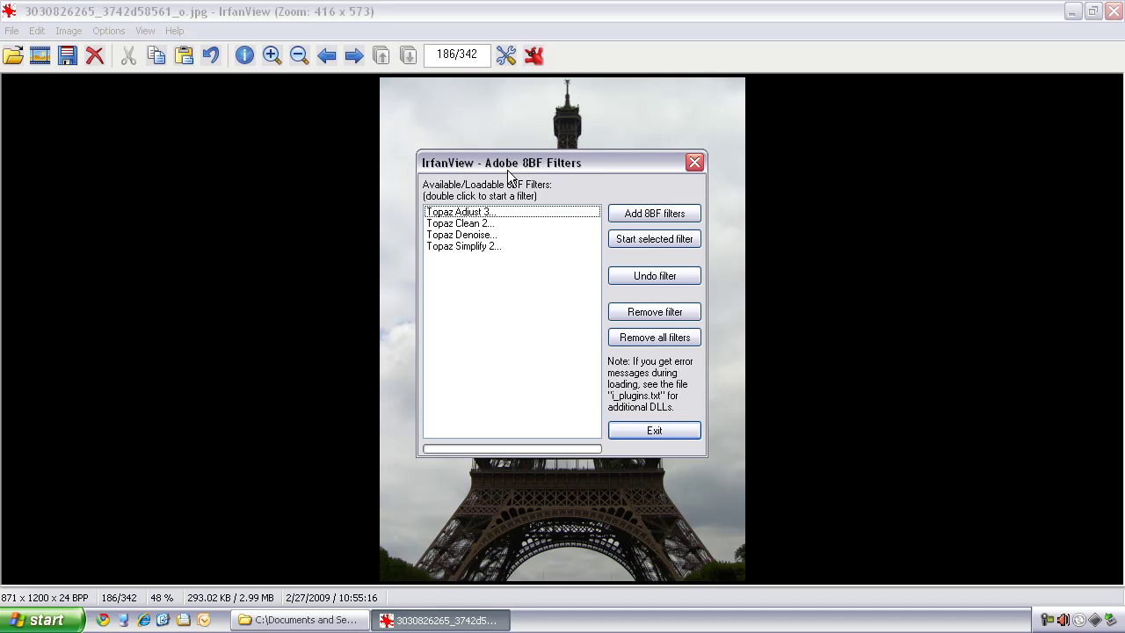
double_click(477, 212)
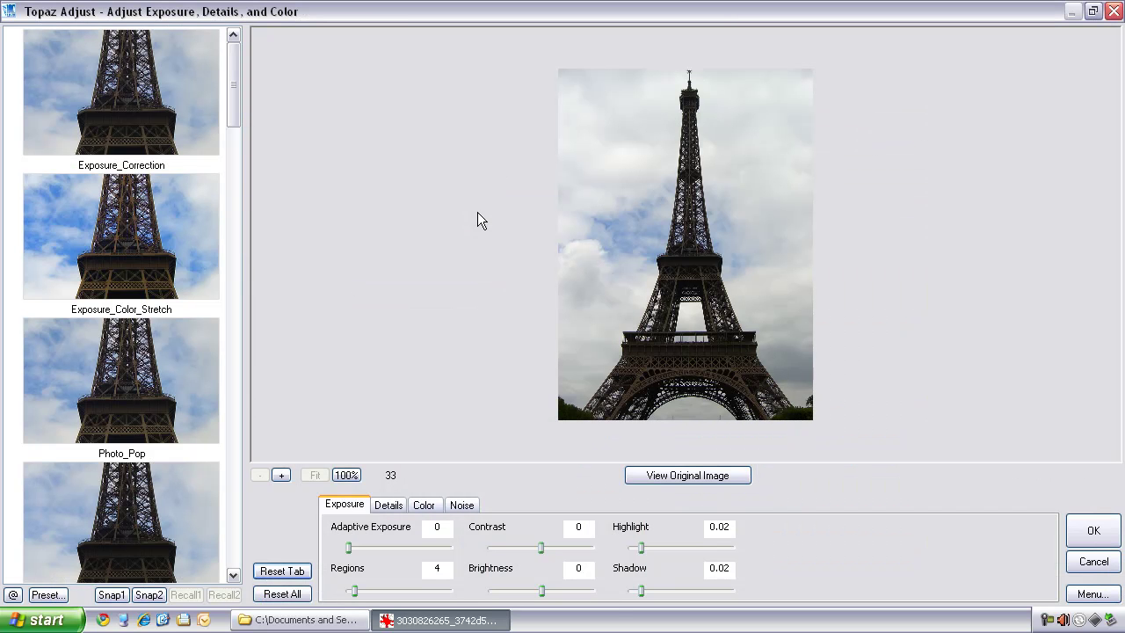
Step: Reset settings, choose the Detailed preset after briefly trying Mild_Details, and inspect at 100%
left_click(280, 593)
left_click_drag(230, 105, 263, 370)
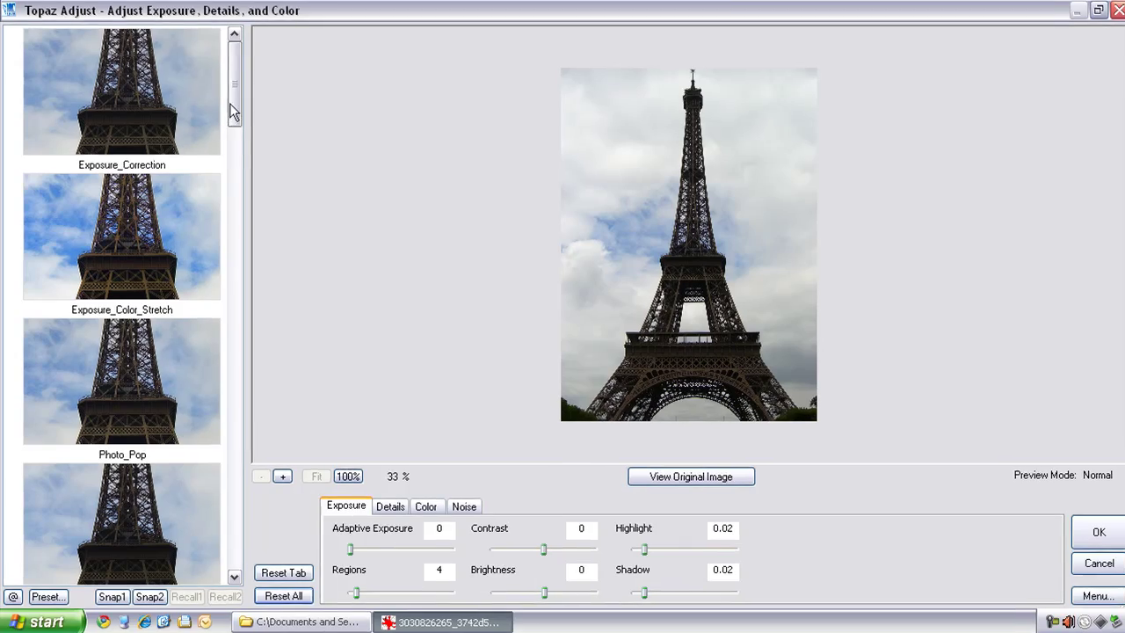
left_click(155, 297)
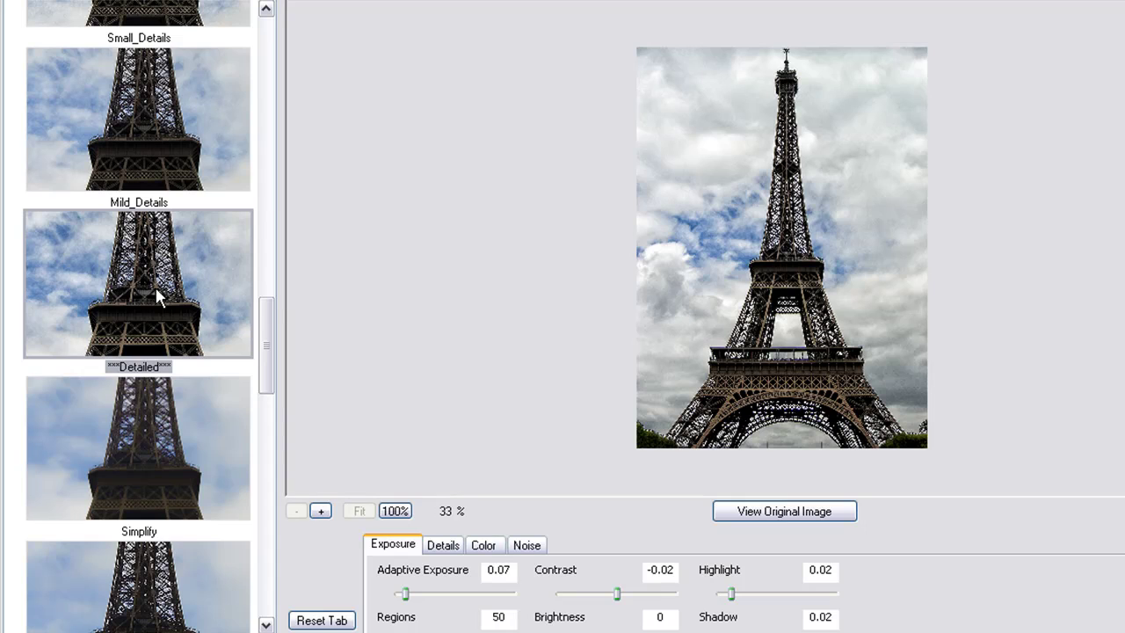
left_click(139, 123)
left_click(175, 294)
left_click(397, 512)
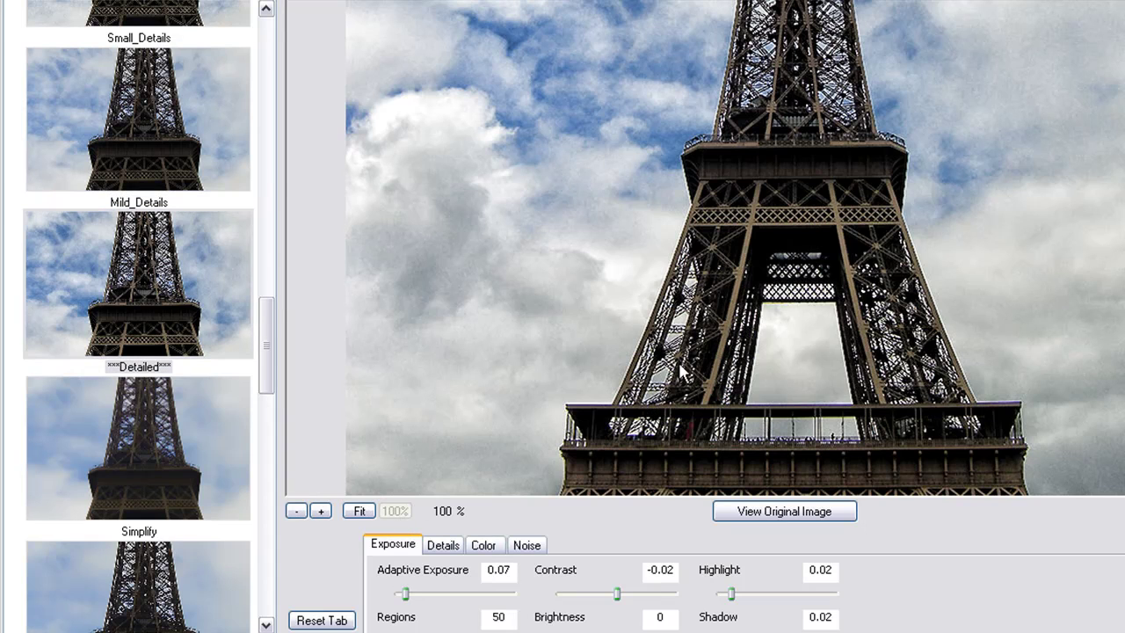
scroll(677, 373, "up", 10)
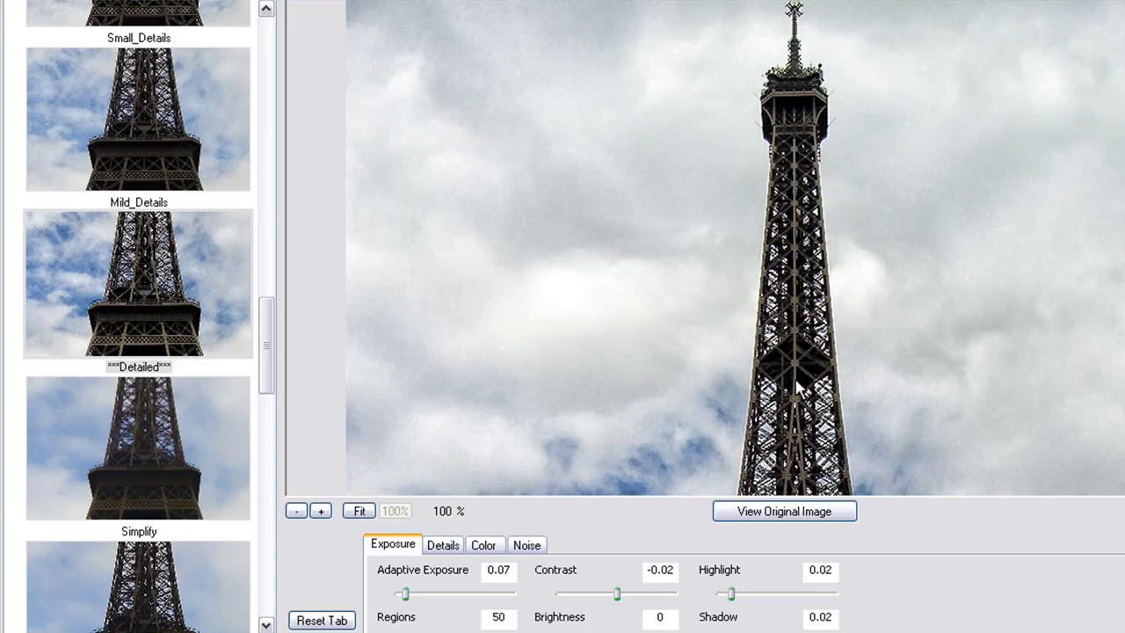
scroll(793, 211, "down", 10)
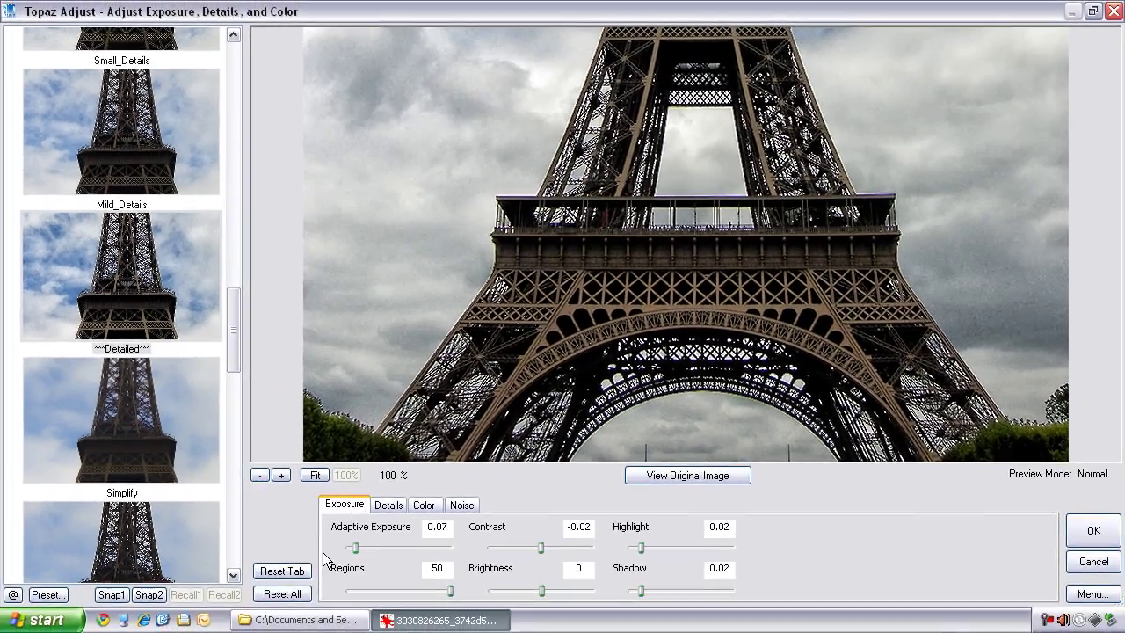
Step: Reset all, raise Adaptive Exposure to 0.69 and Regions to 23, and compare with the original
left_click(283, 595)
left_click_drag(349, 547, 420, 548)
left_click_drag(355, 590, 394, 590)
left_click_drag(419, 548, 430, 548)
left_click_drag(639, 211, 635, 322)
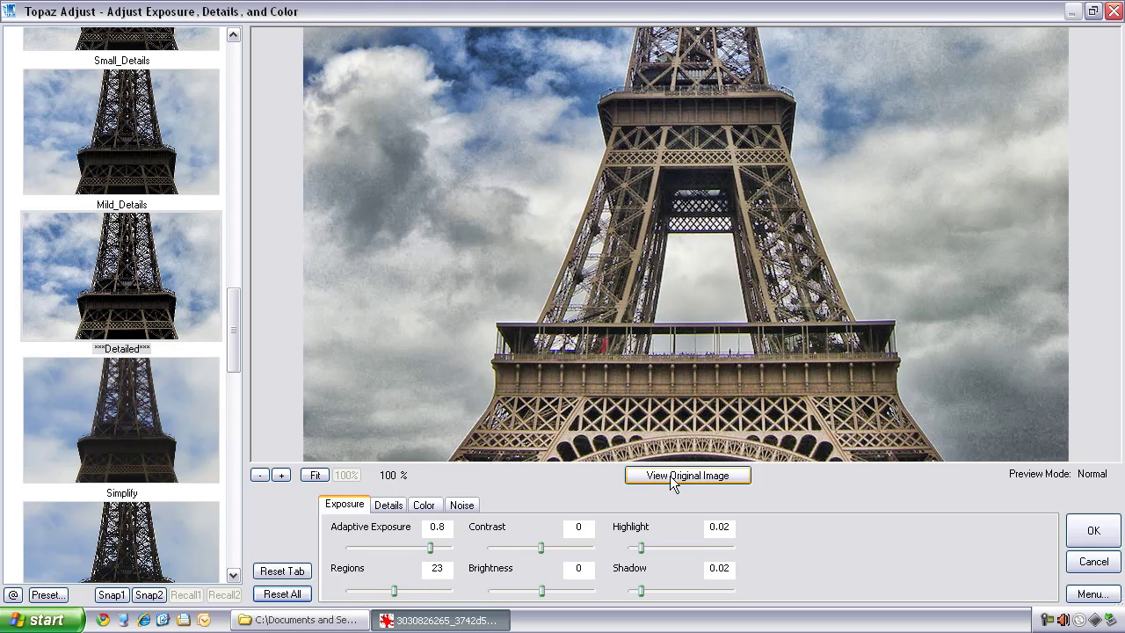
left_click(683, 476)
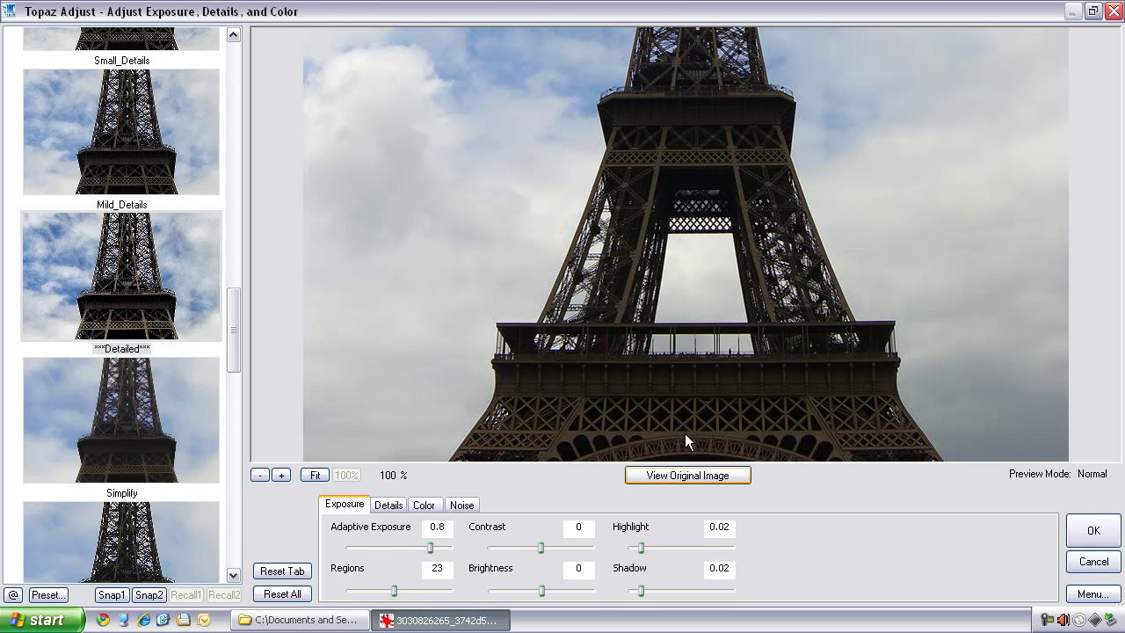
left_click(573, 321)
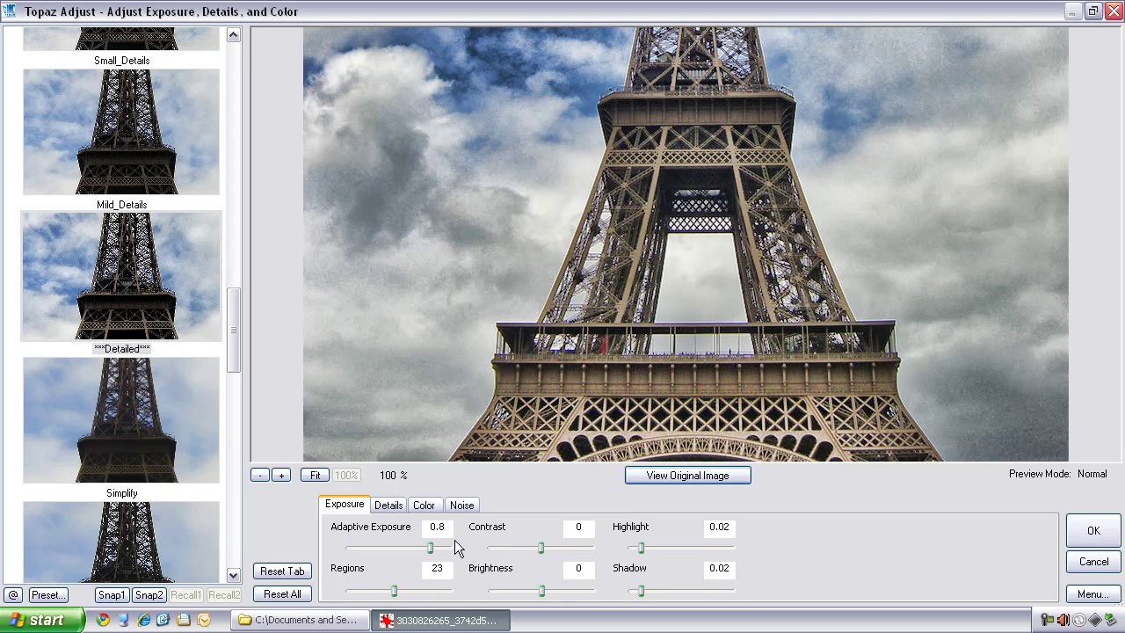
Step: Fine-tune Adaptive Exposure to 0.84 and Regions to 27, then show the Details settings
left_click_drag(432, 550, 434, 550)
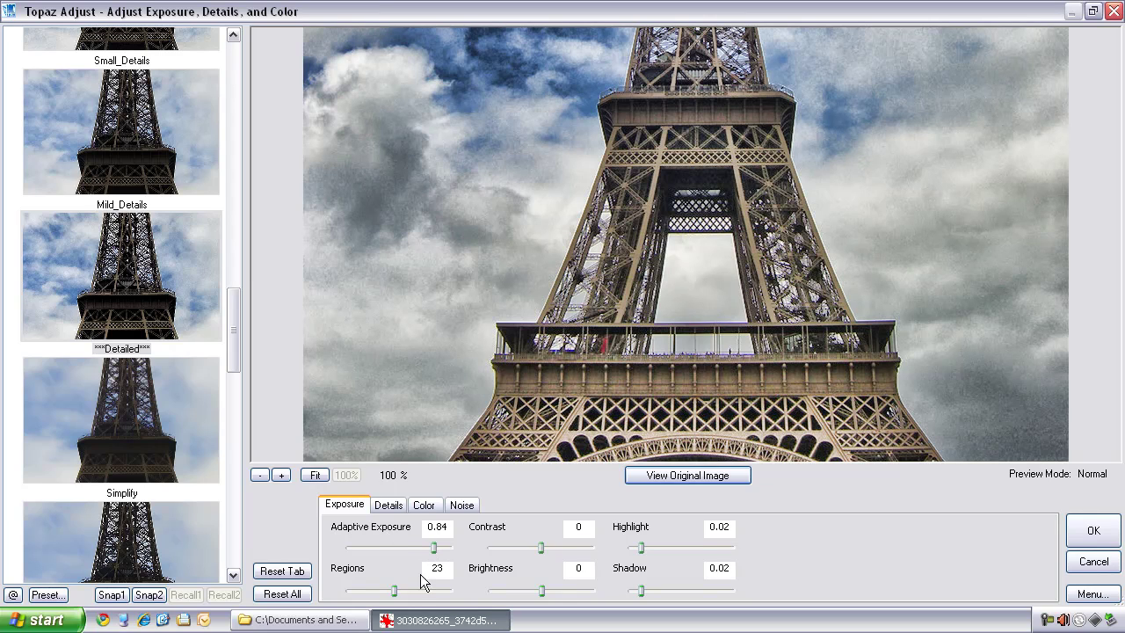
left_click_drag(393, 591, 411, 589)
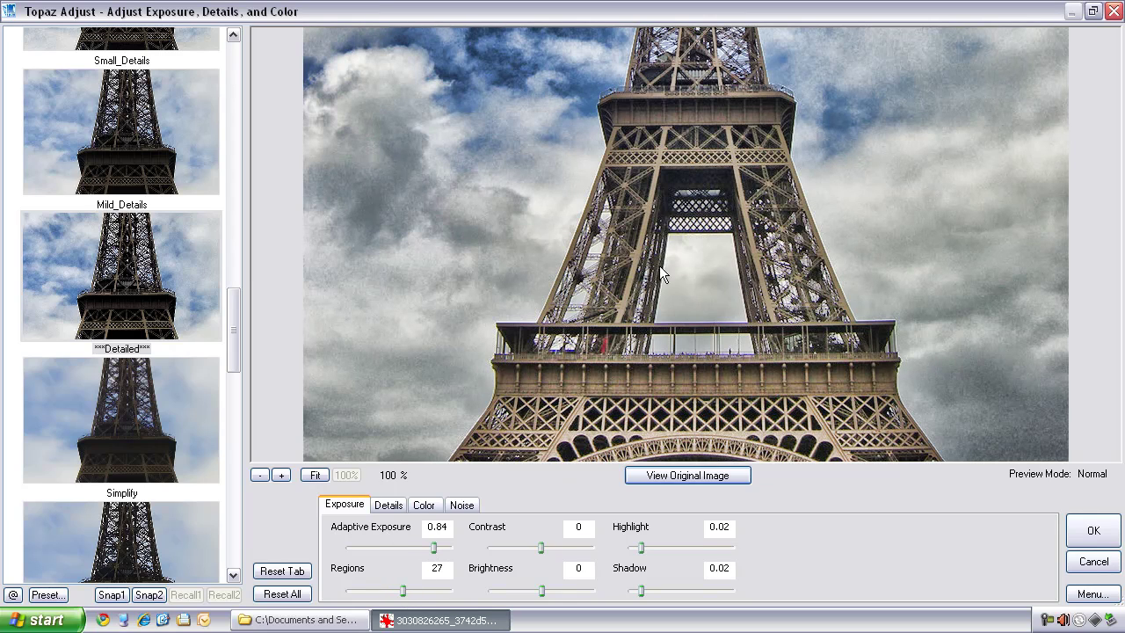
scroll(615, 264, "up", 5)
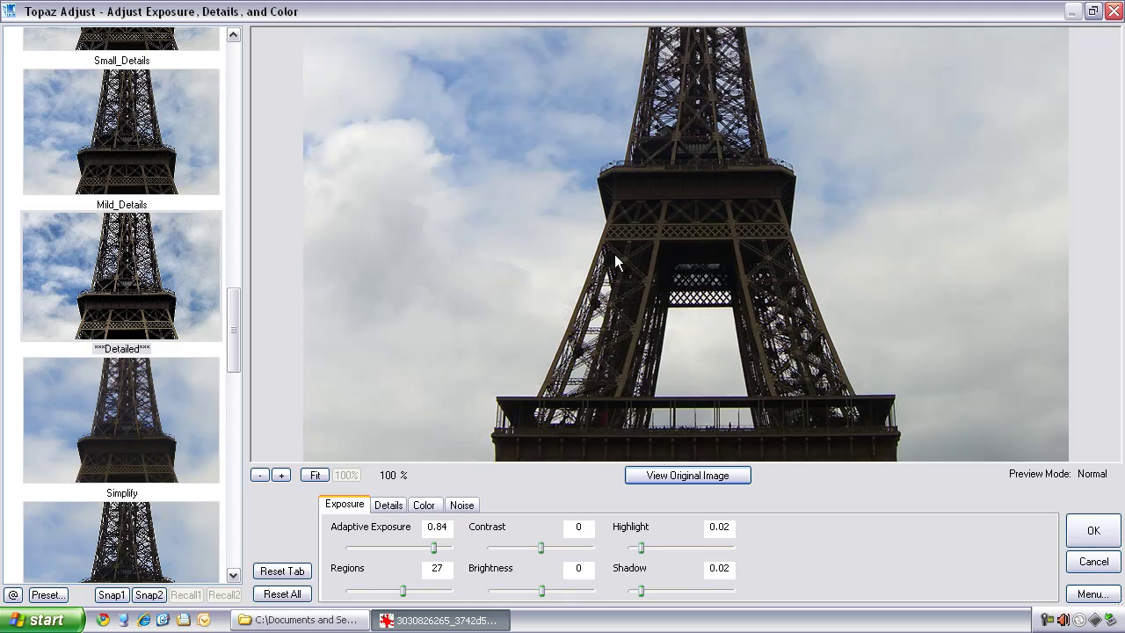
scroll(708, 193, "up", 10)
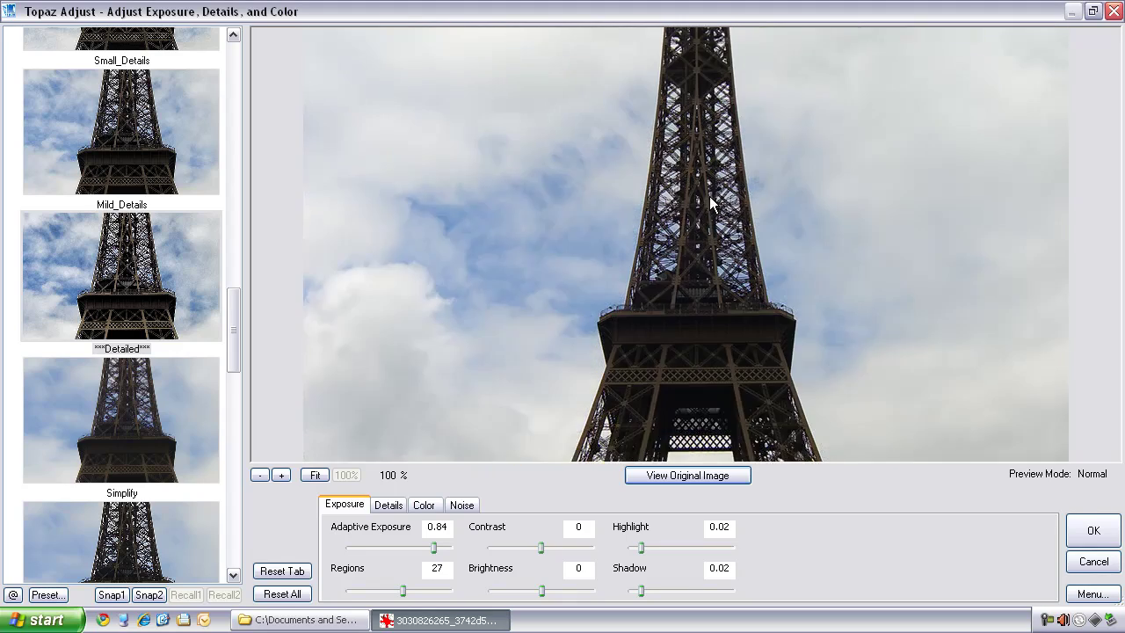
scroll(719, 366, "down", 2)
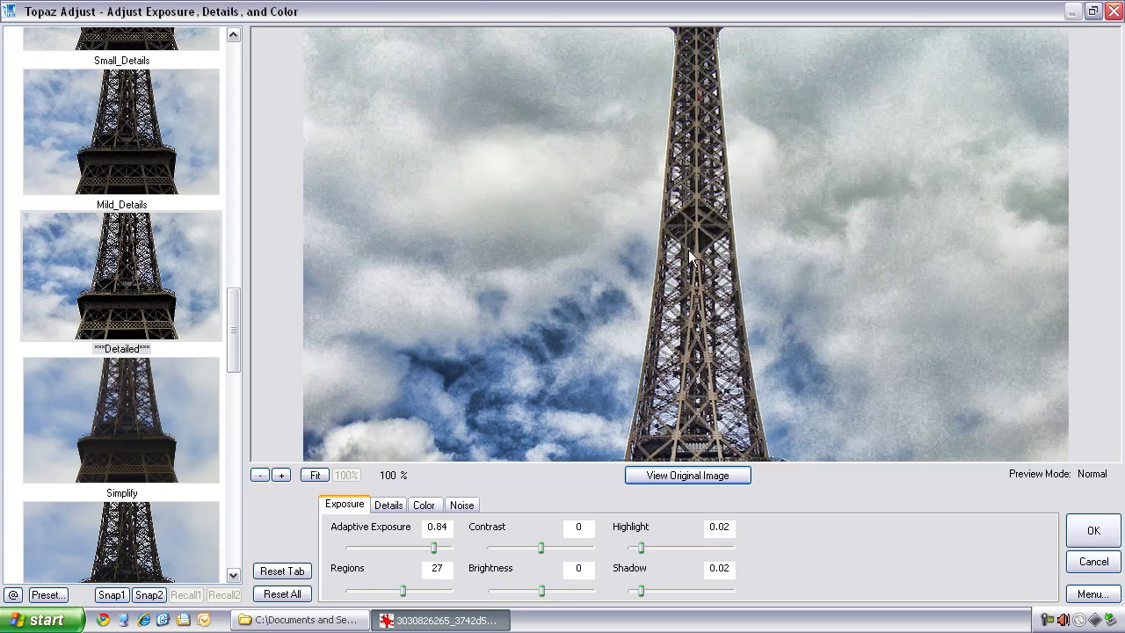
scroll(687, 316, "down", 15)
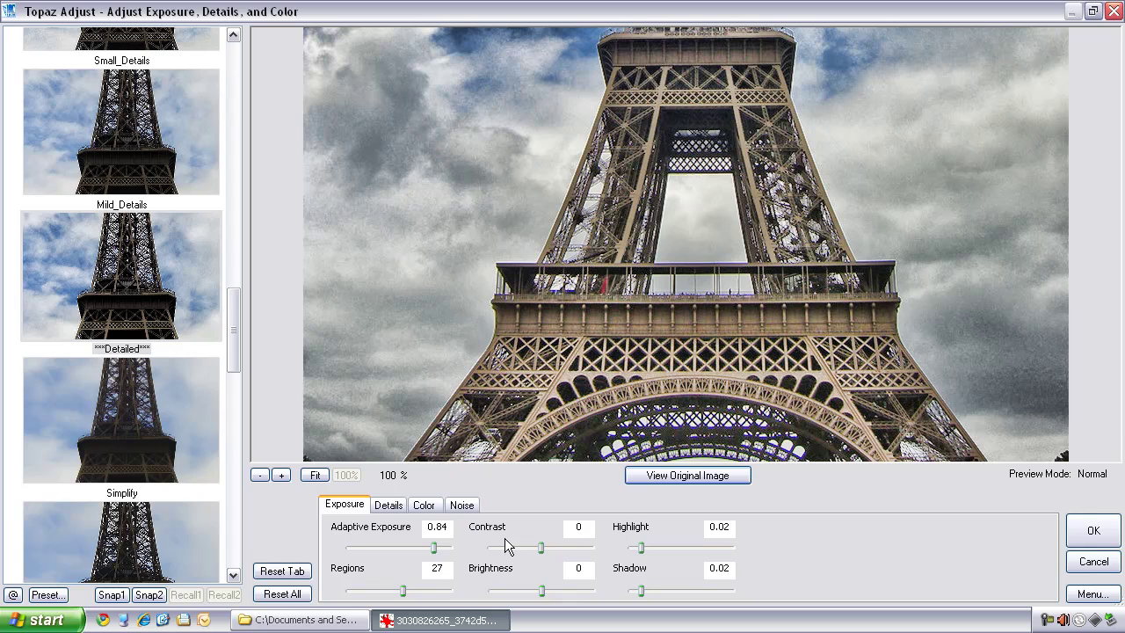
left_click(390, 506)
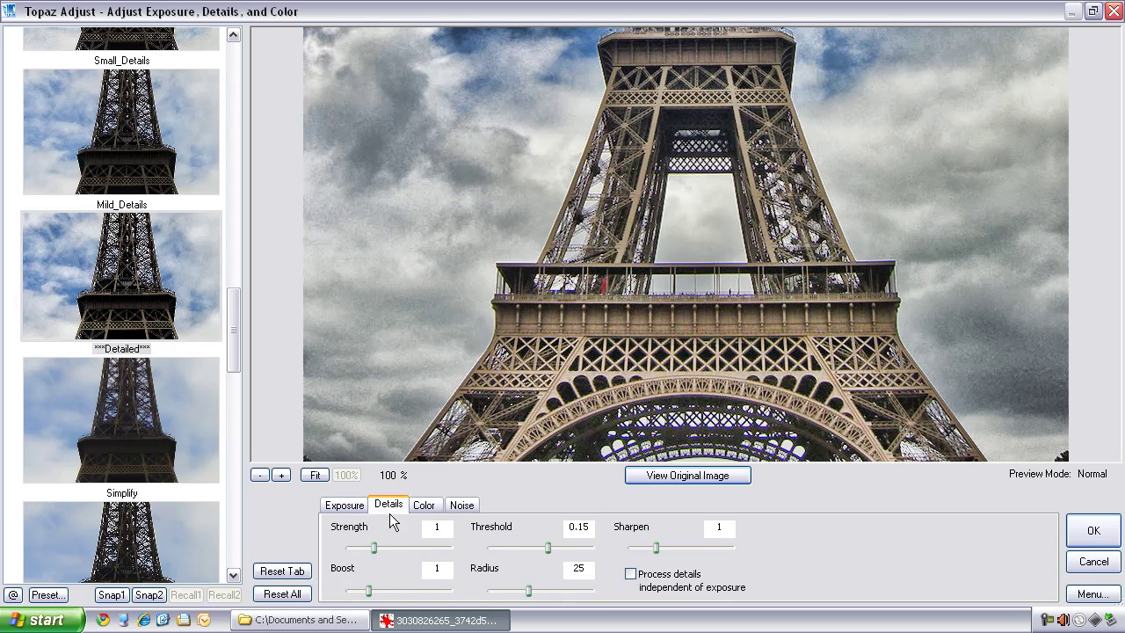
Step: Raise detail Strength to 1.10 and view the tower's left leg and sky at 200%
left_click_drag(373, 547, 375, 548)
left_click(448, 508)
left_click(281, 474)
left_click_drag(563, 158, 776, 323)
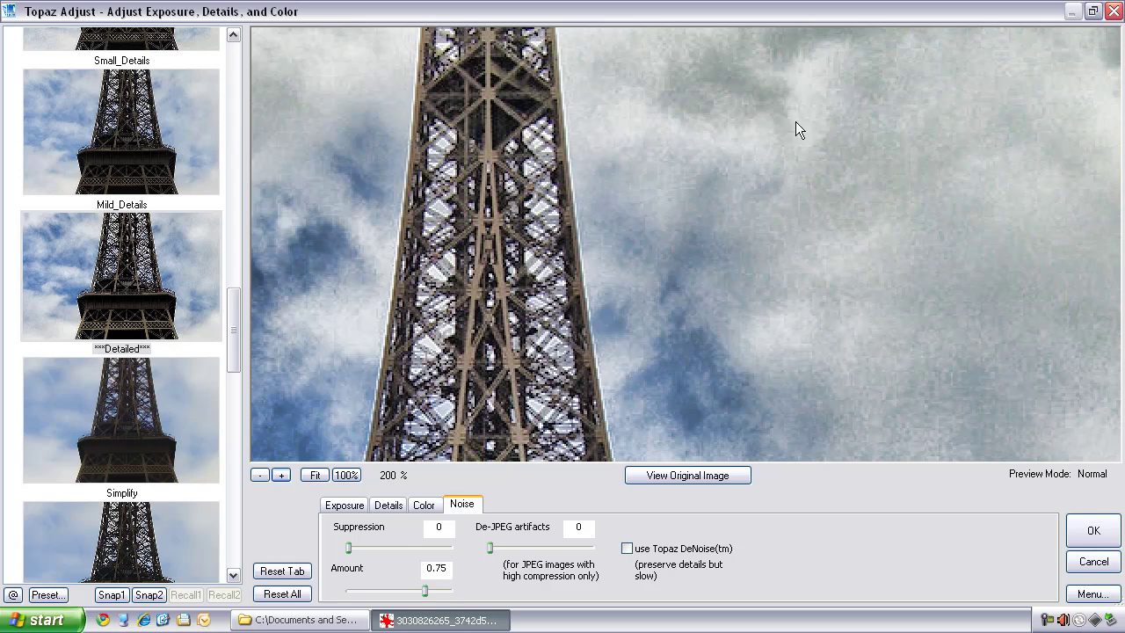
Step: Enable Topaz DeNoise with Amount 0 and Suppression 0.59, then apply the adjustments
left_click(628, 548)
left_click_drag(424, 590, 333, 592)
left_click_drag(347, 549, 350, 548)
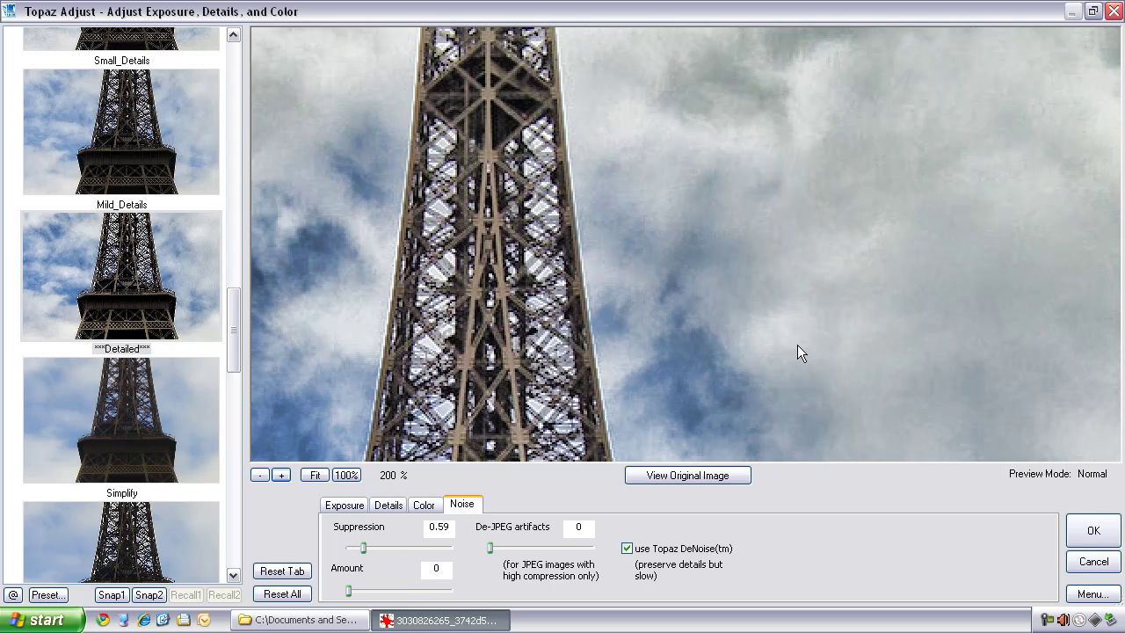
left_click(1093, 530)
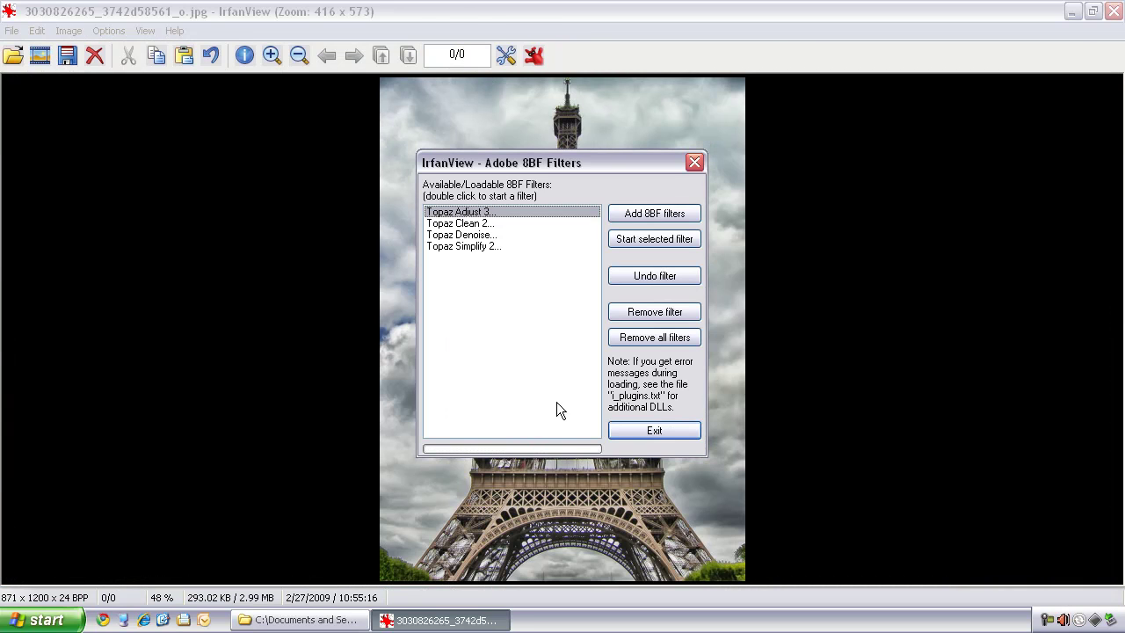
Step: Move the 8BF Filters dialog aside and exit it, leaving the enhanced tower photo shown
left_click_drag(574, 161, 926, 200)
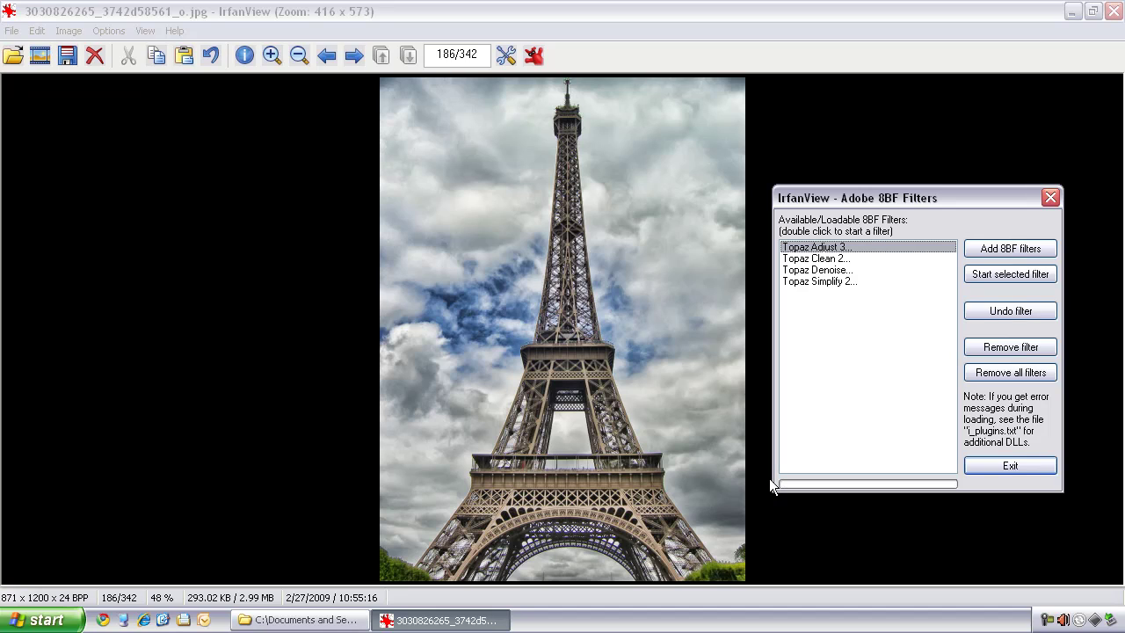
left_click(1020, 465)
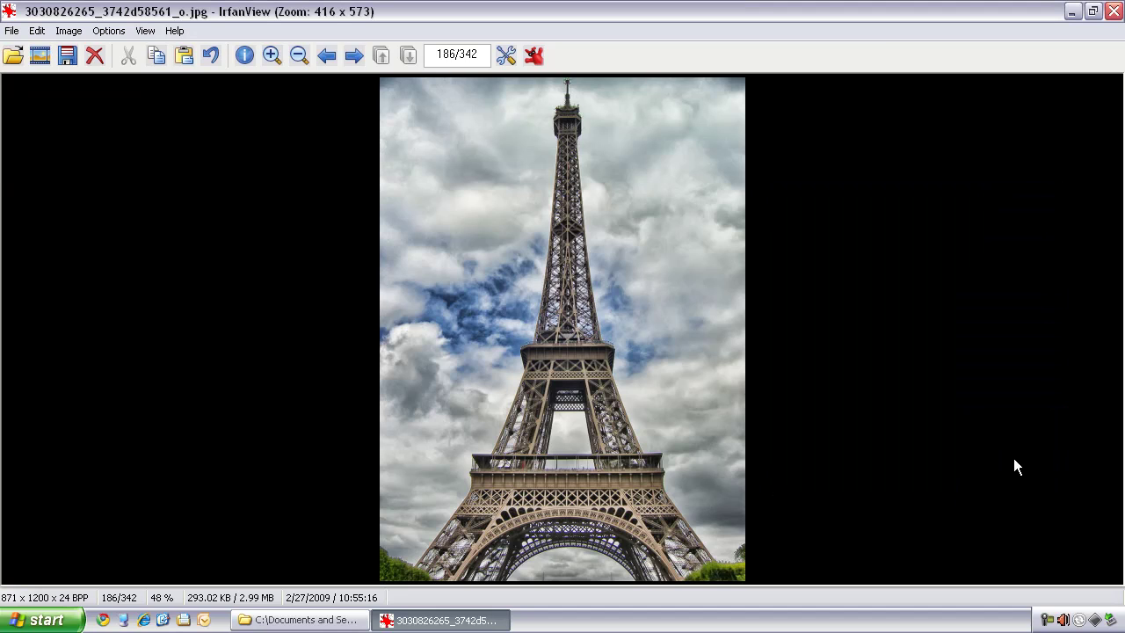
left_click(12, 30)
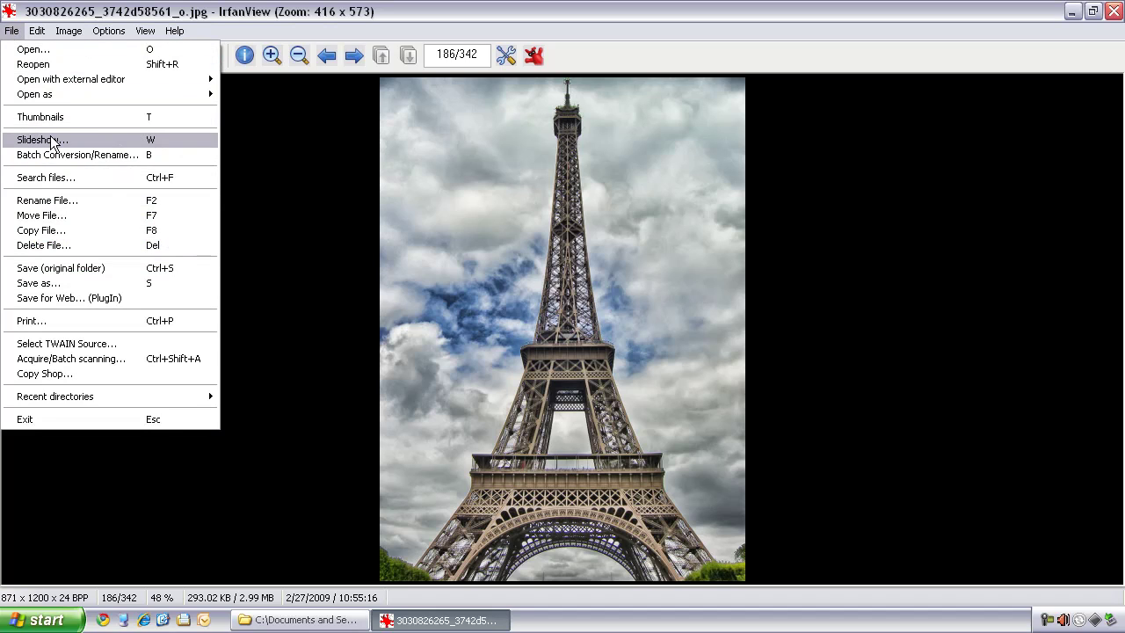
Step: Save the photo as JPG 'Finished_Tower' in the Topaz Stills folder, then close IrfanView
left_click(77, 268)
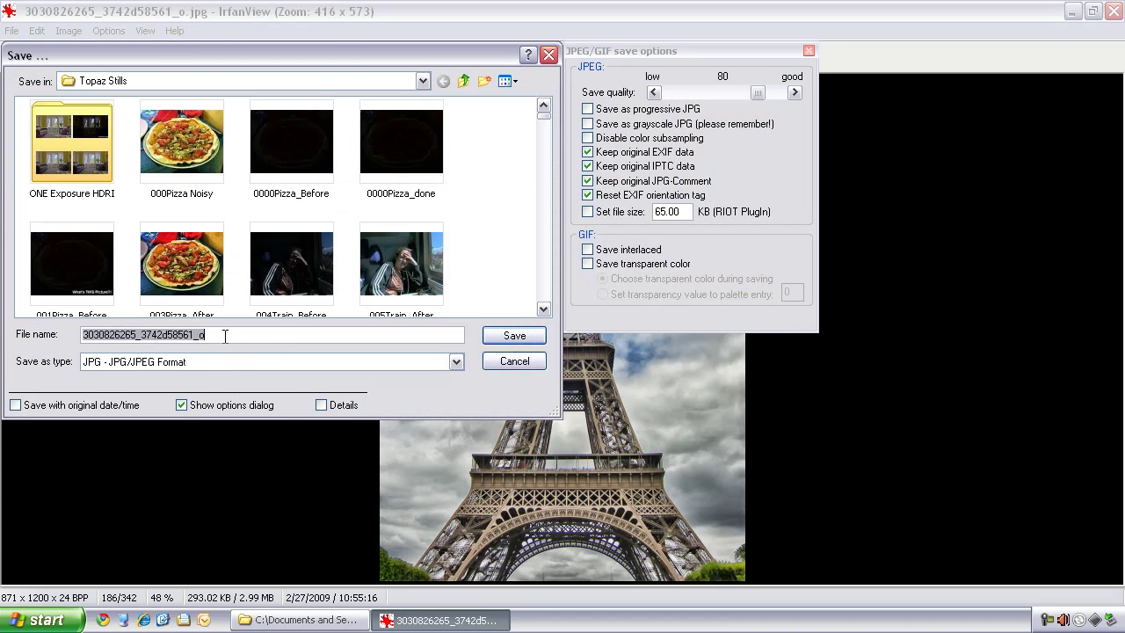
type("Finished")
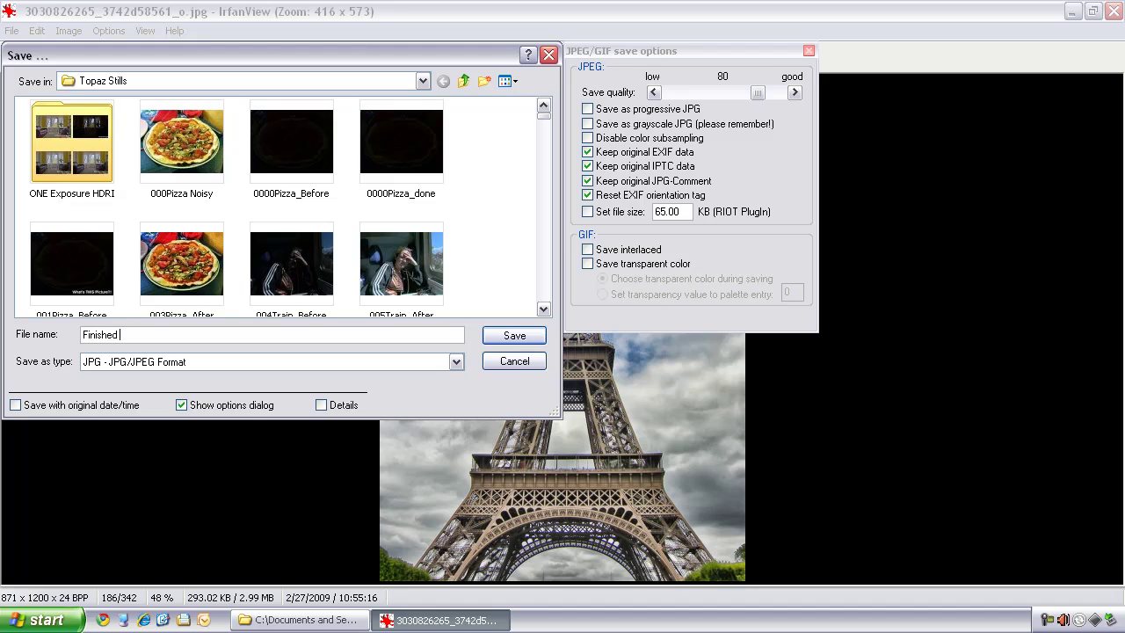
type("_Tower")
left_click(518, 336)
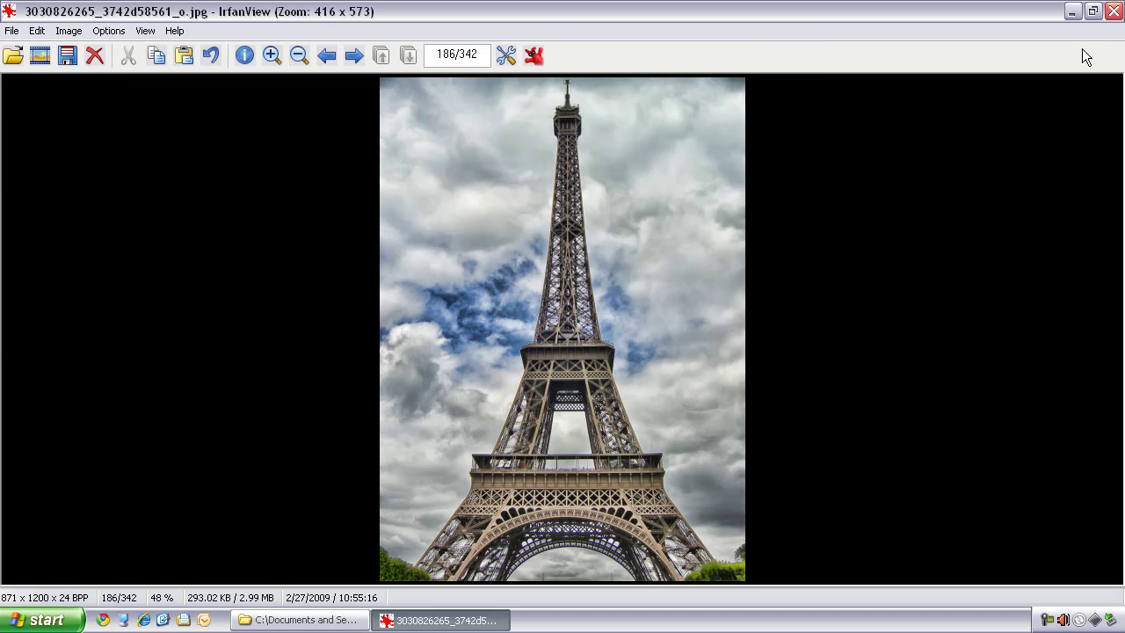
left_click(1115, 11)
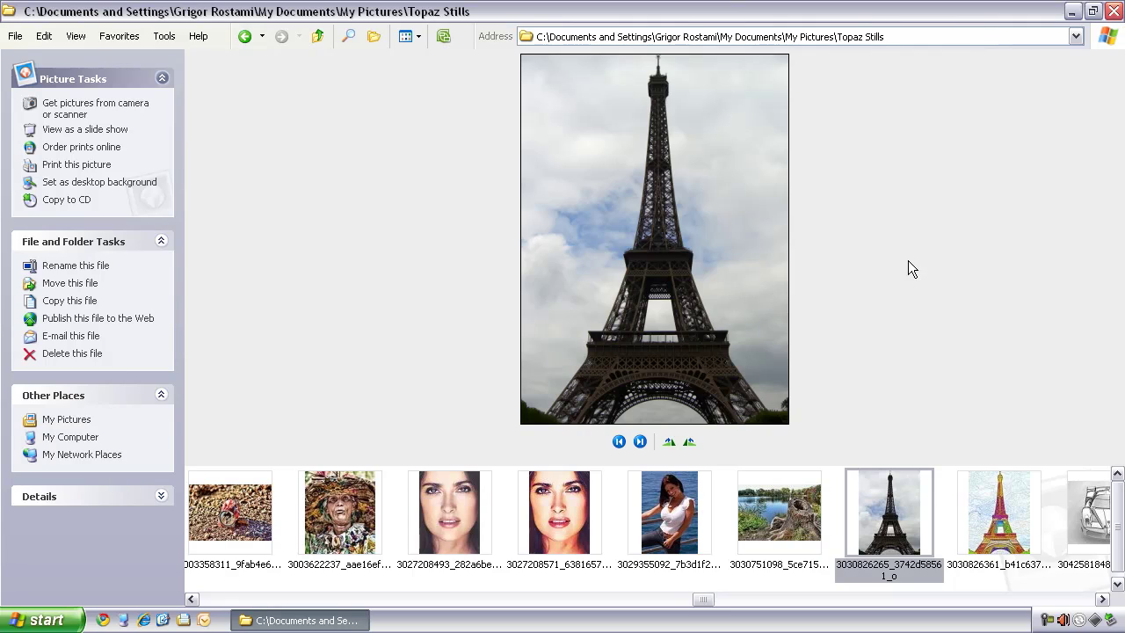